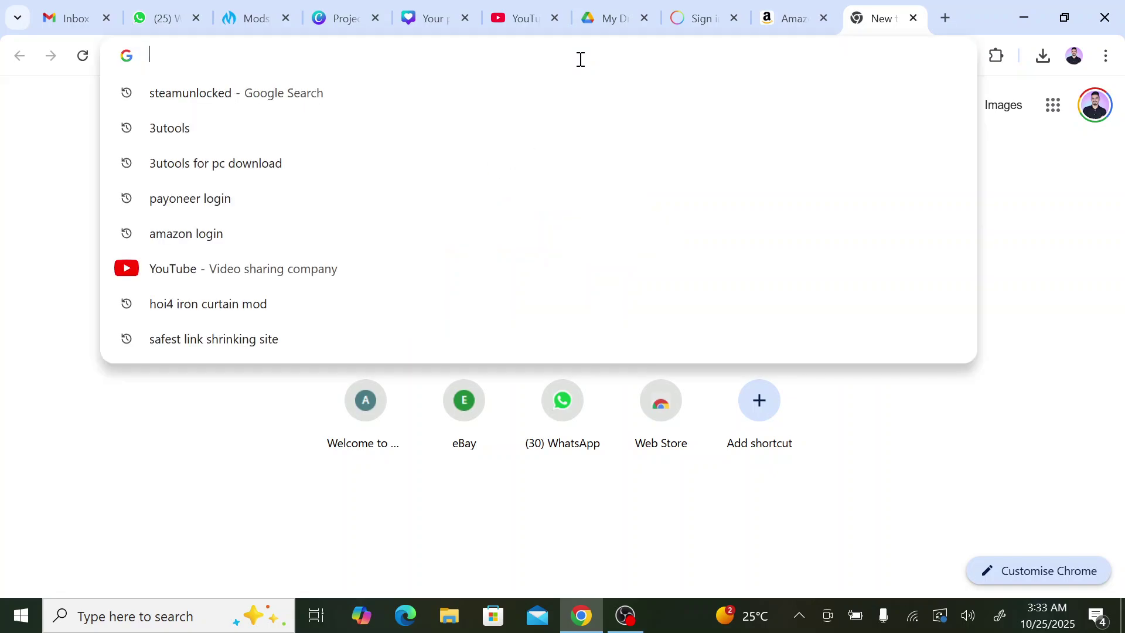
Rerun the 'steamunlocked' Google search and open the SteamUnlocked All Games (A-Z) list.
click(391, 97)
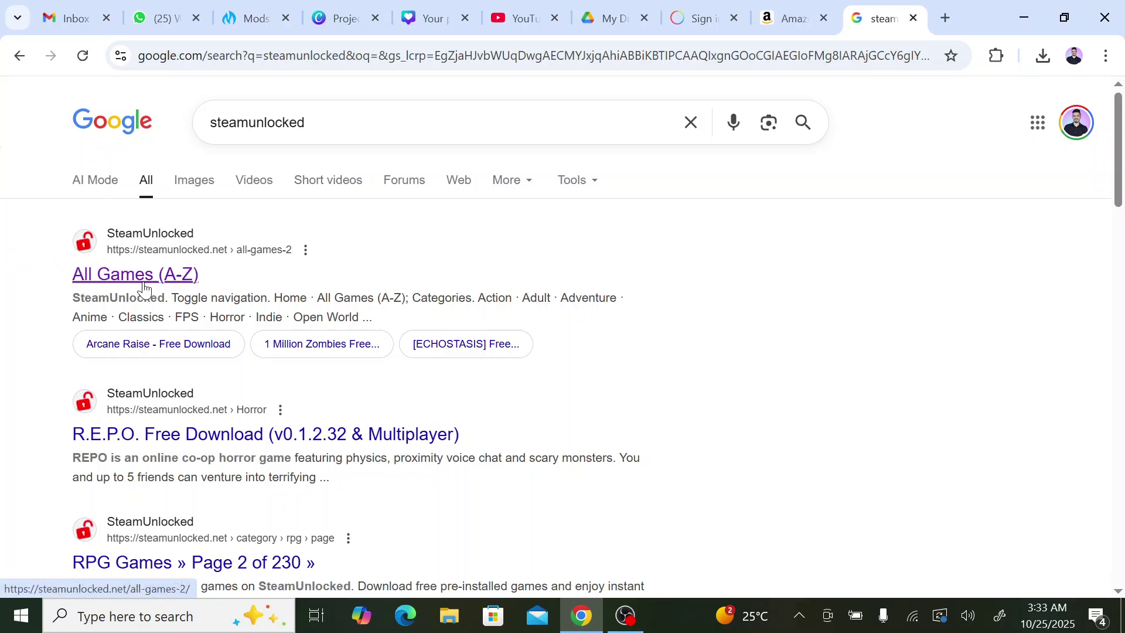
click(127, 275)
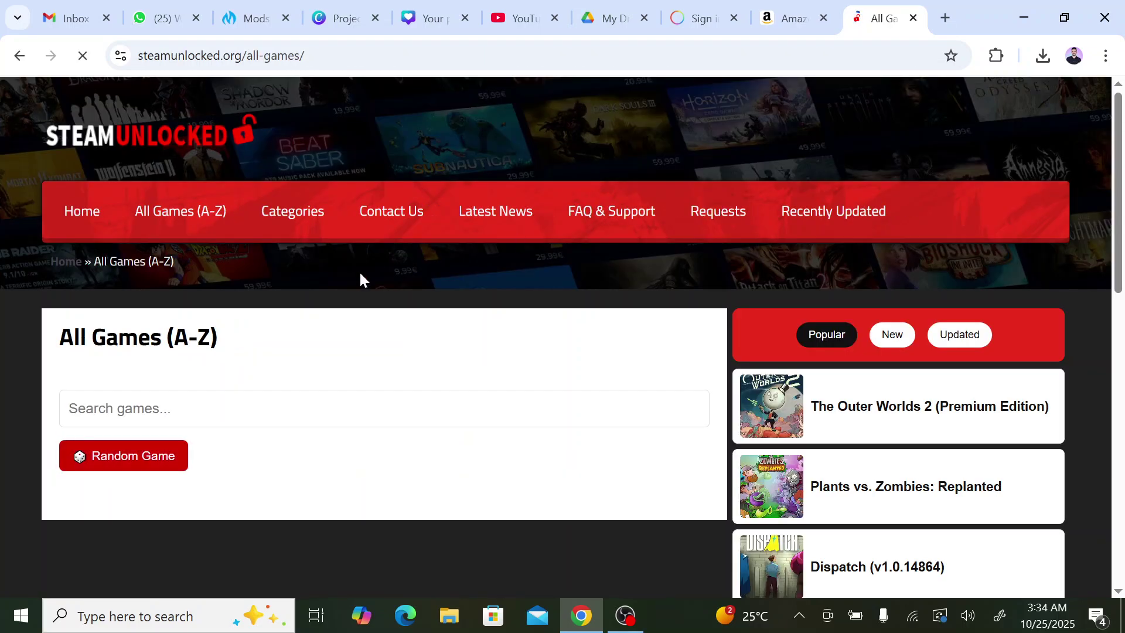
Search the SteamUnlocked game list for 'hearts of iron', fixing a mistyped first letter.
click(200, 414)
text(gea)
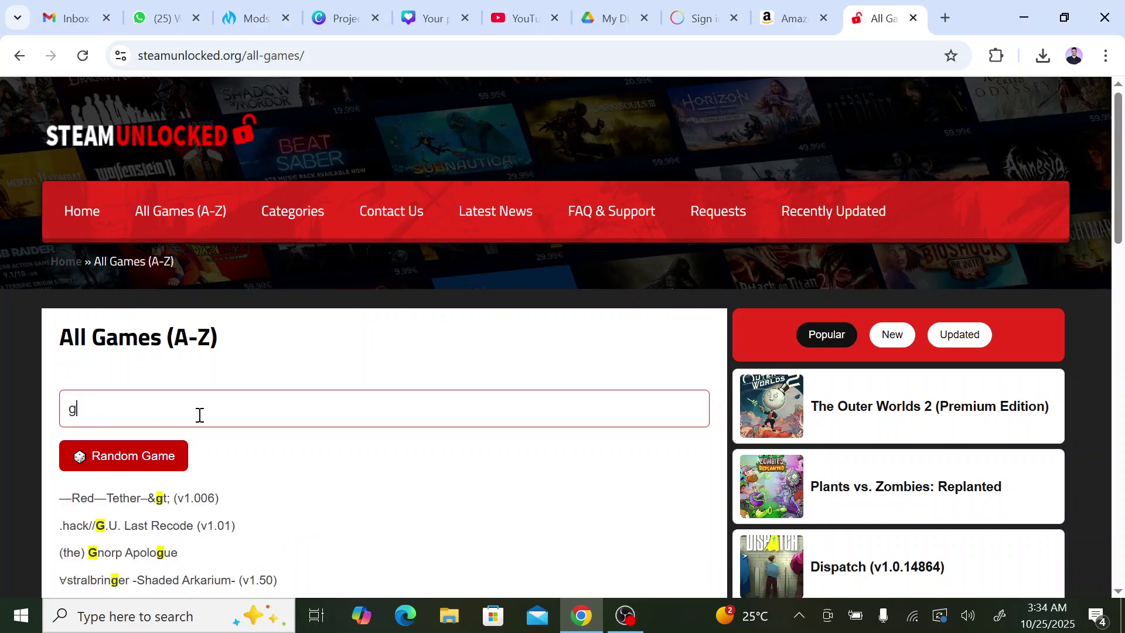
scroll(201, 421, down, 3)
text(rts)
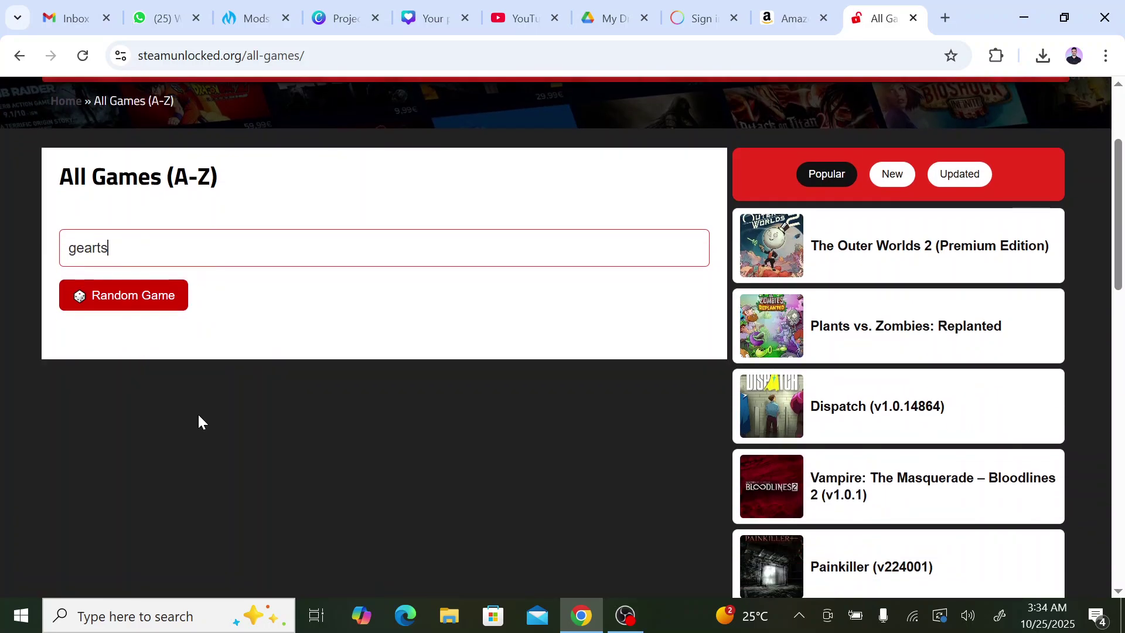
key(Left)
key(Left)
key(Left)
key(BackSpace)
text(h)
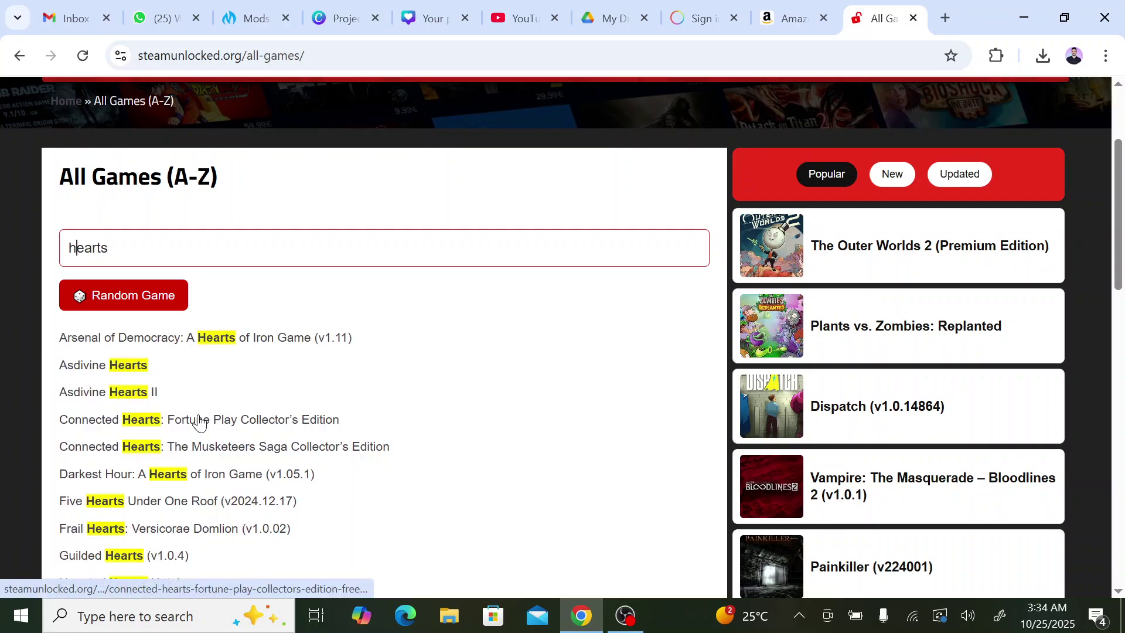
key(End)
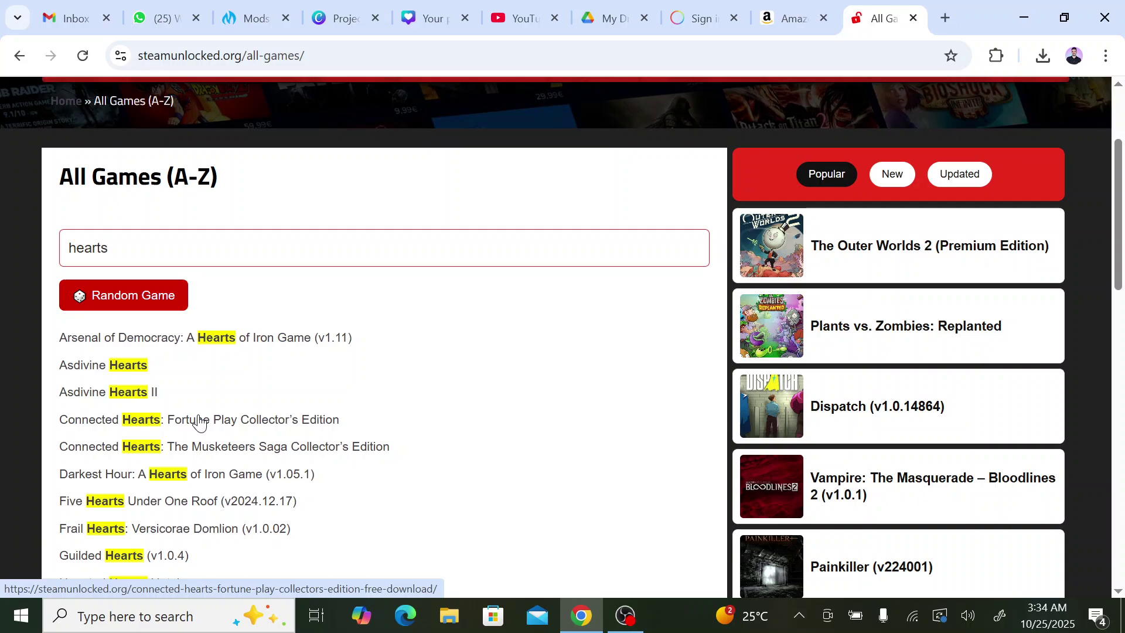
text(of )
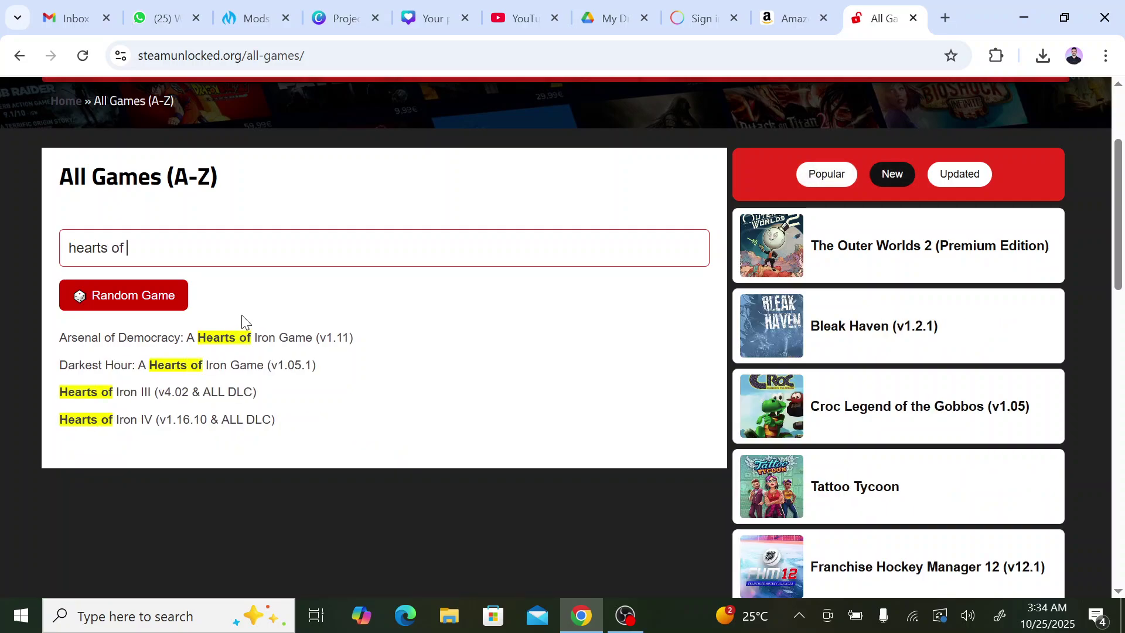
text(iron)
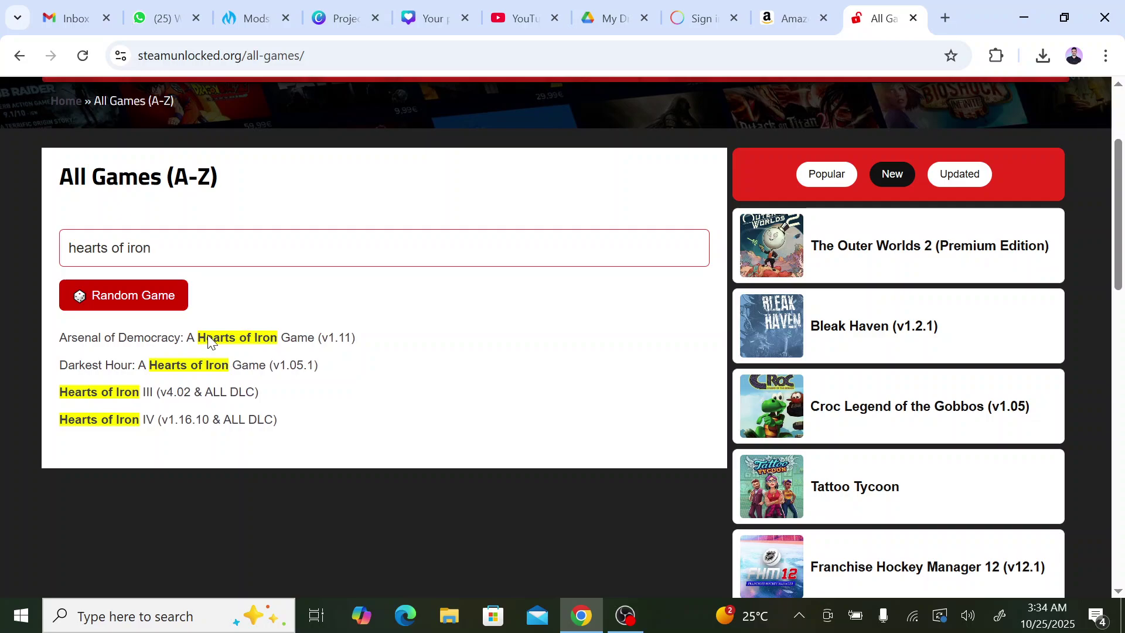
Open the Hearts of Iron IV (v1.16.10 & ALL DLC) page and scroll to its download links.
click(170, 420)
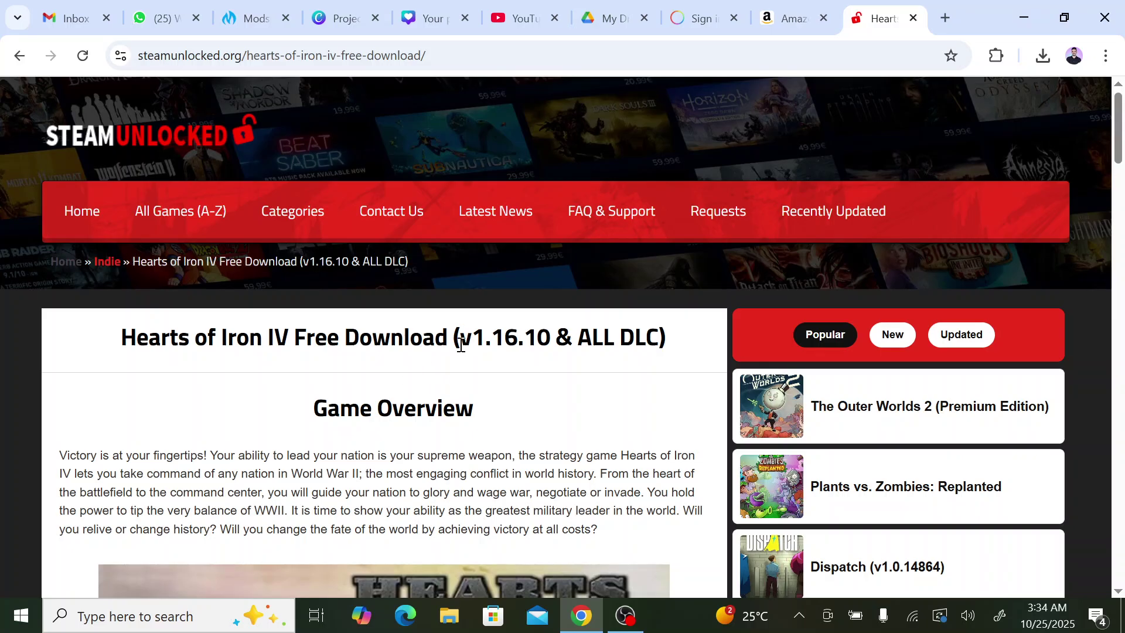
drag(460, 345, 658, 335)
click(665, 384)
scroll(665, 387, down, 10)
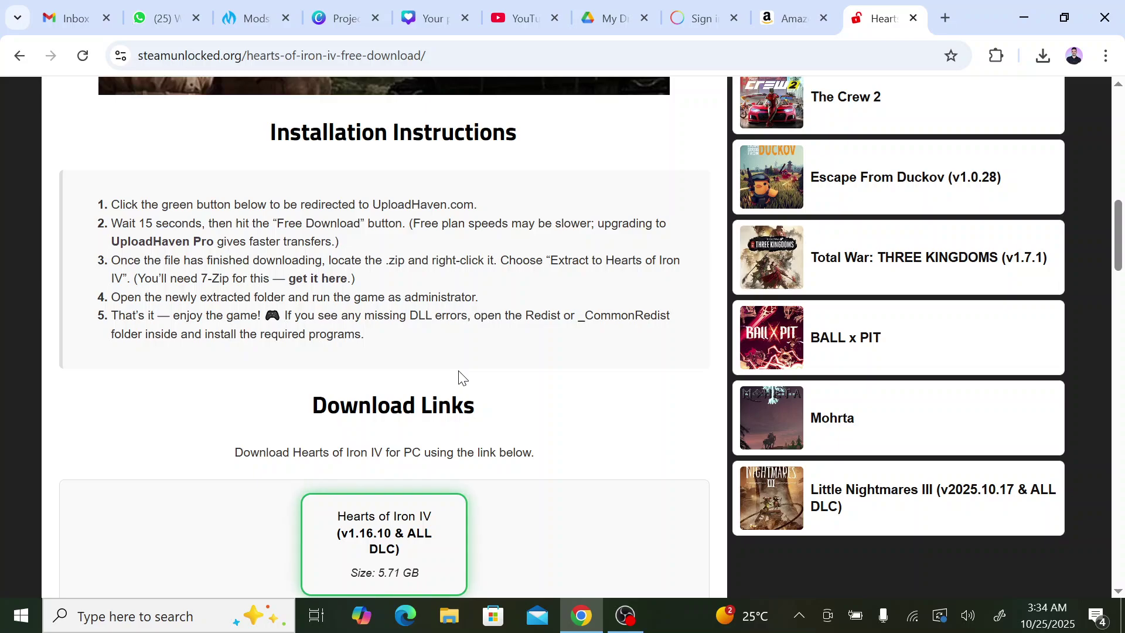
key(super+e)
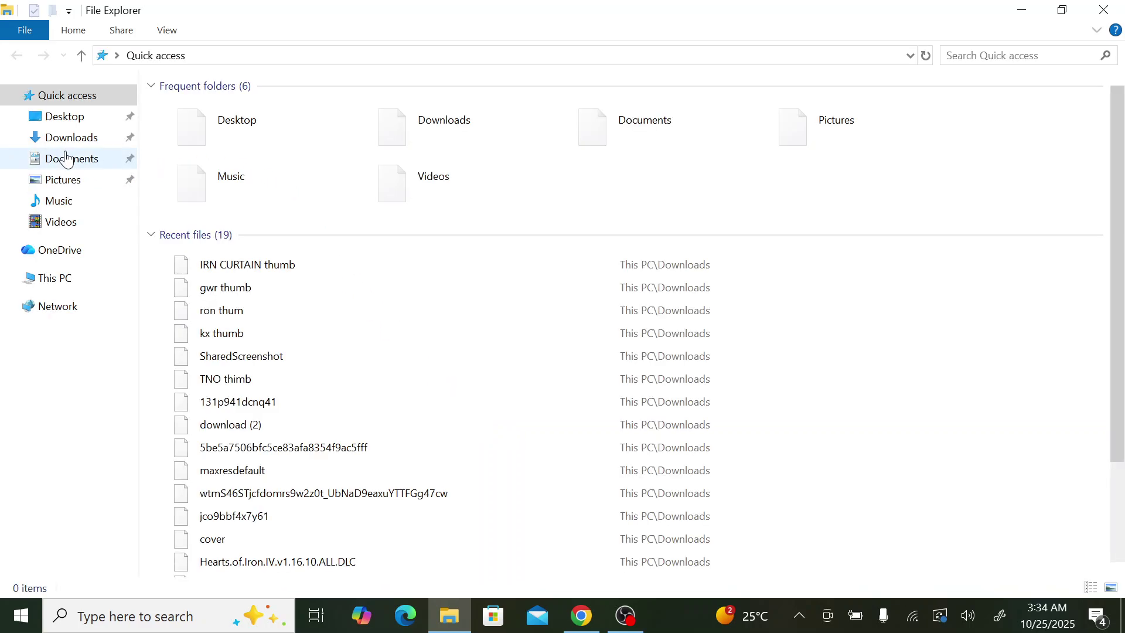
In Downloads, open the extracted Hearts.of.Iron.IV.v1.16.10.ALL.DLC folder and its inner game folder.
click(65, 143)
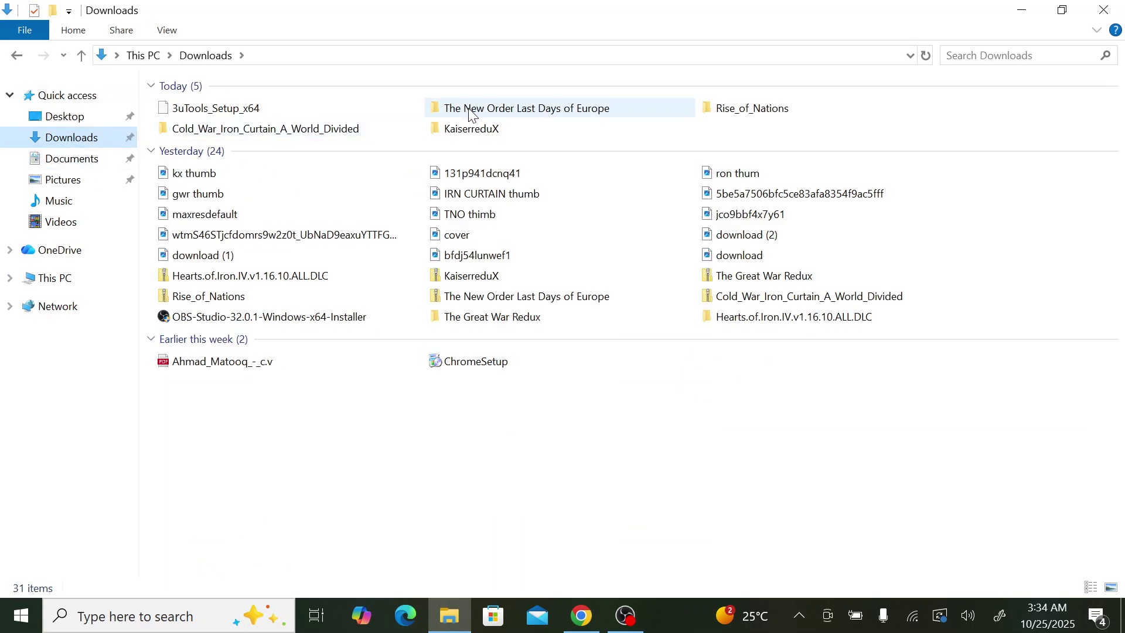
click(271, 276)
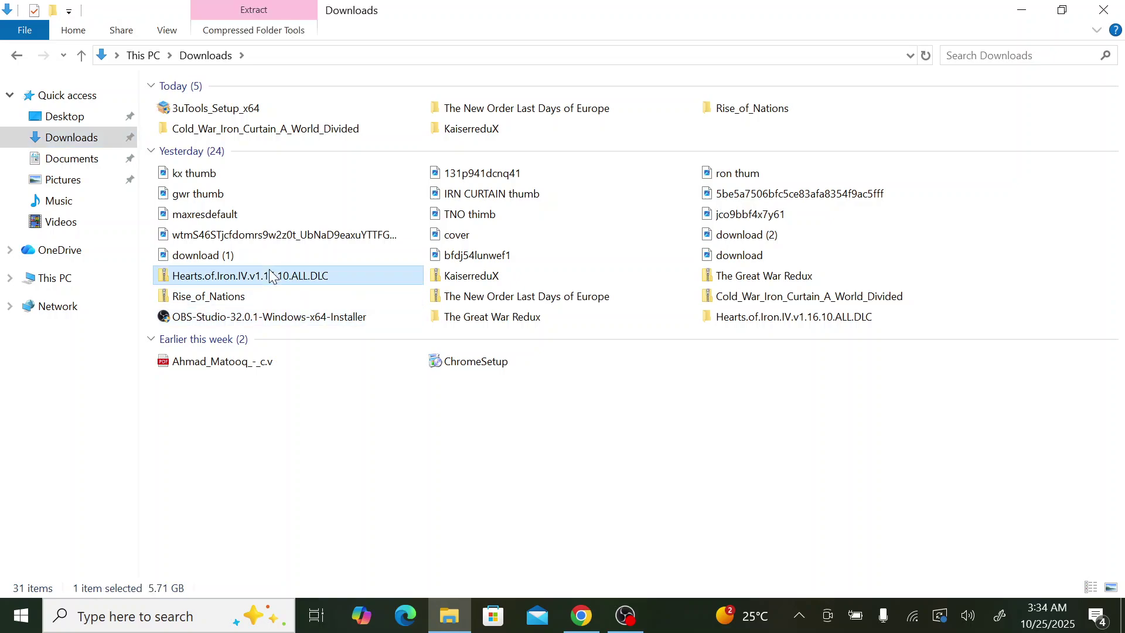
right_click(271, 277)
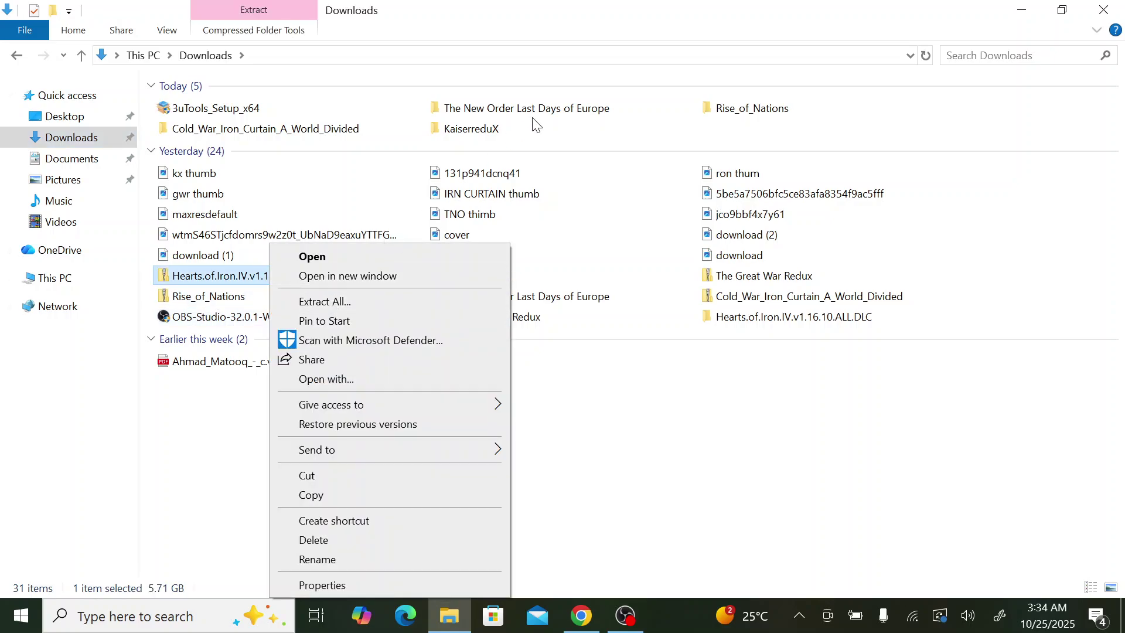
click(259, 132)
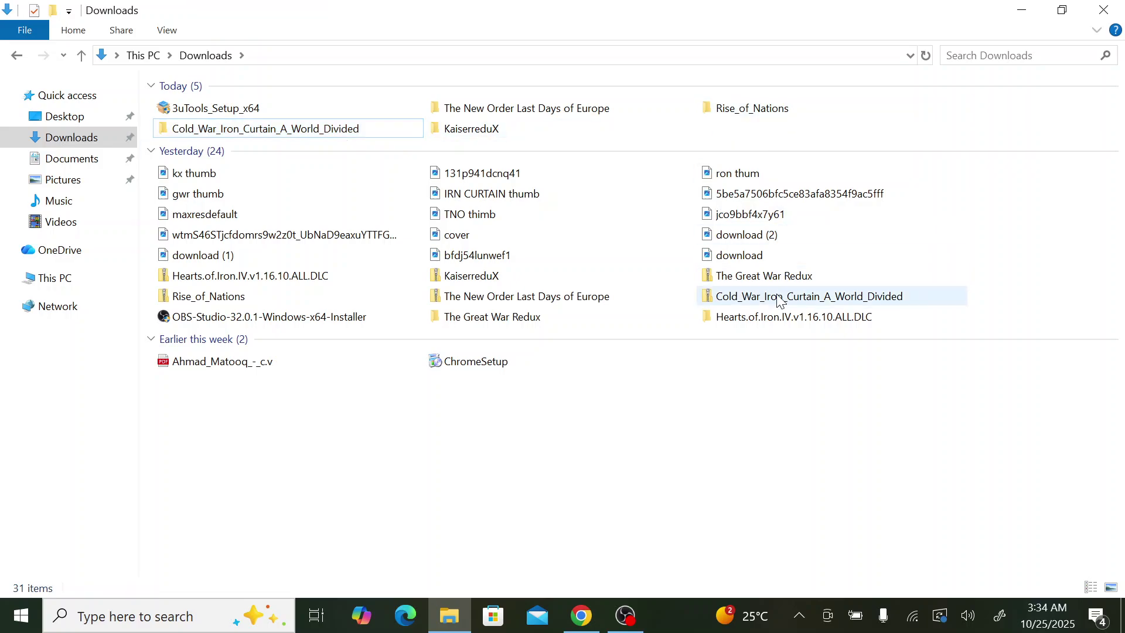
double_click(772, 317)
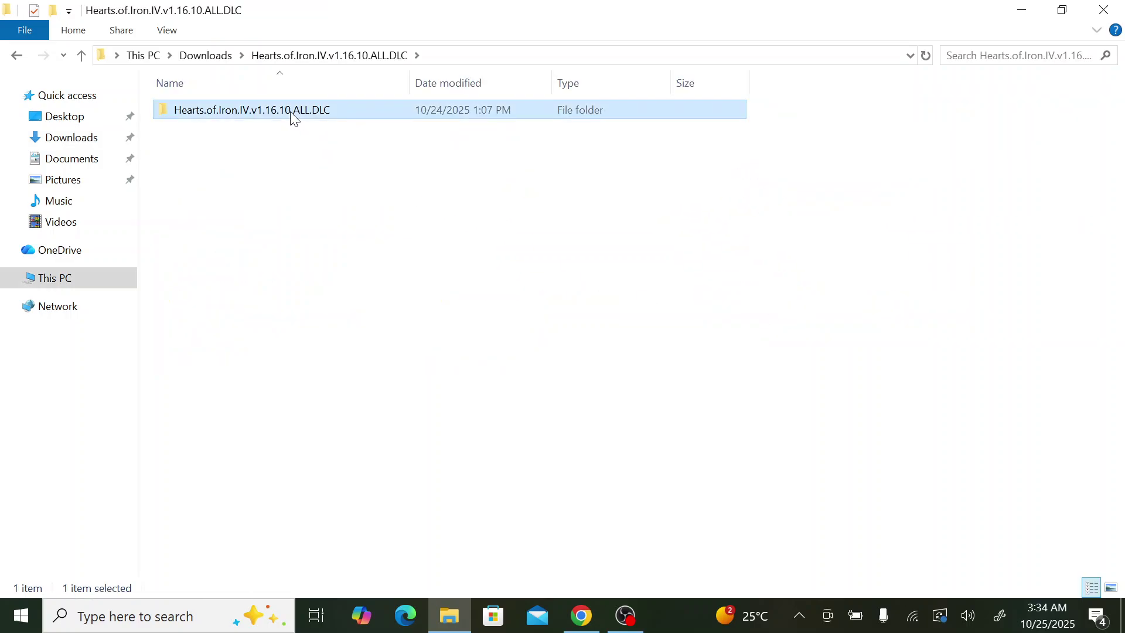
double_click(292, 114)
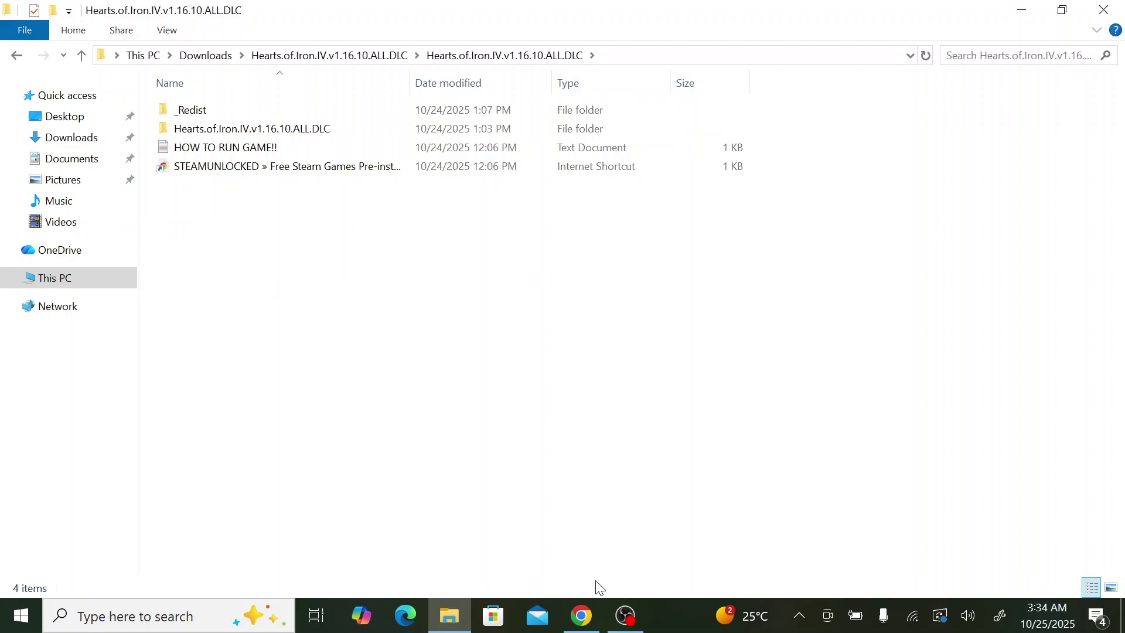
click(582, 615)
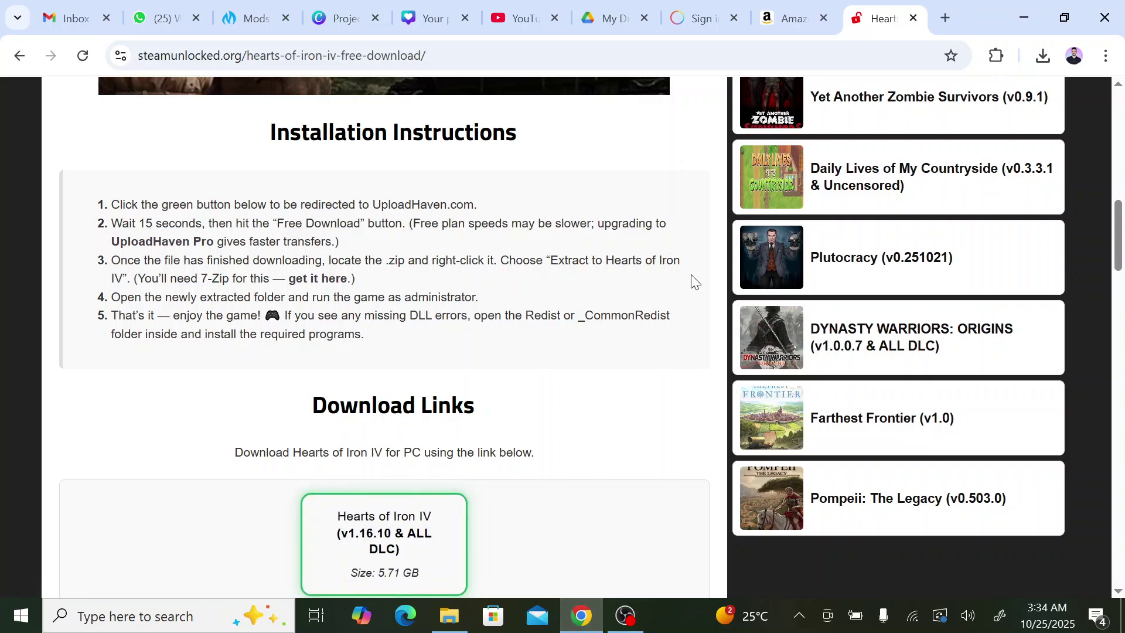
Search 'fitgir' in a new tab, close that tab, and open another blank tab.
scroll(695, 282, down, 1)
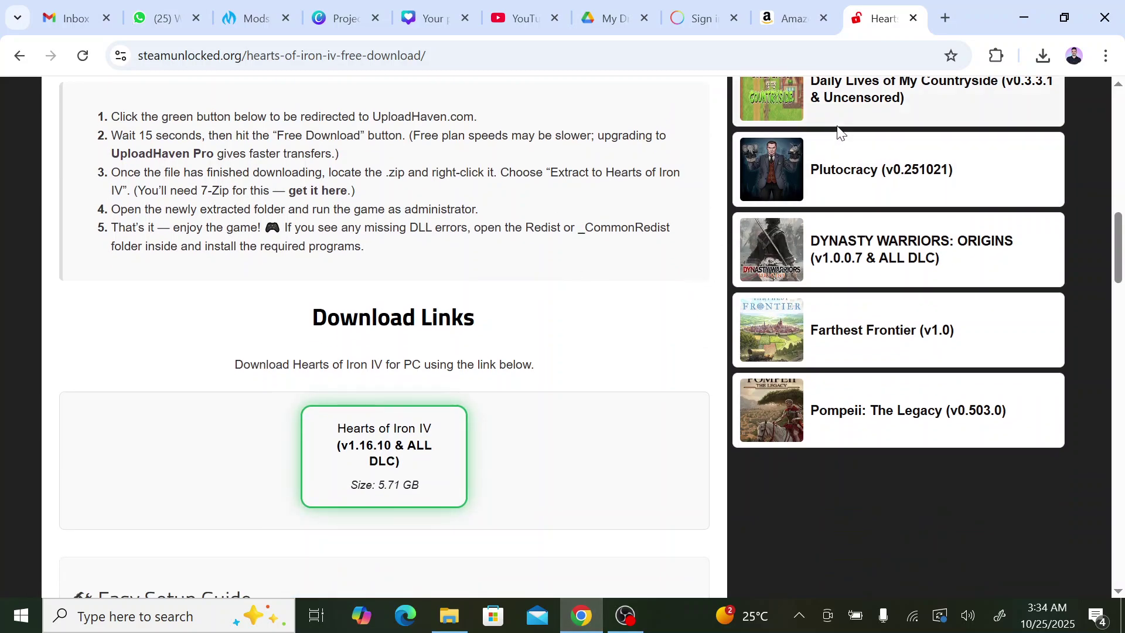
key(ctrl+t)
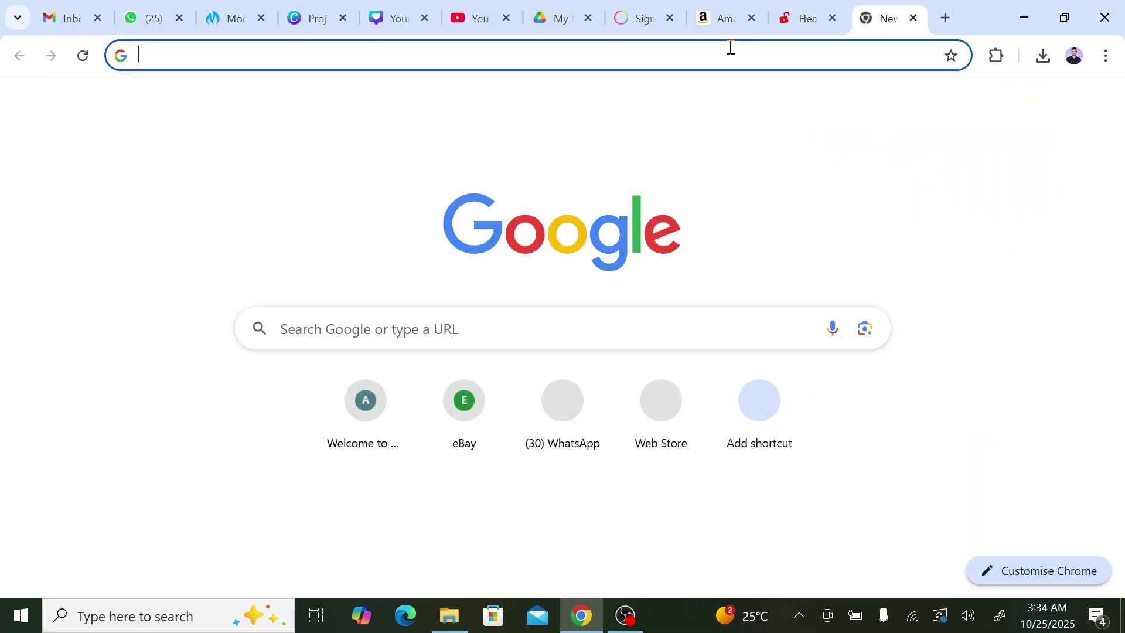
text(fitgir)
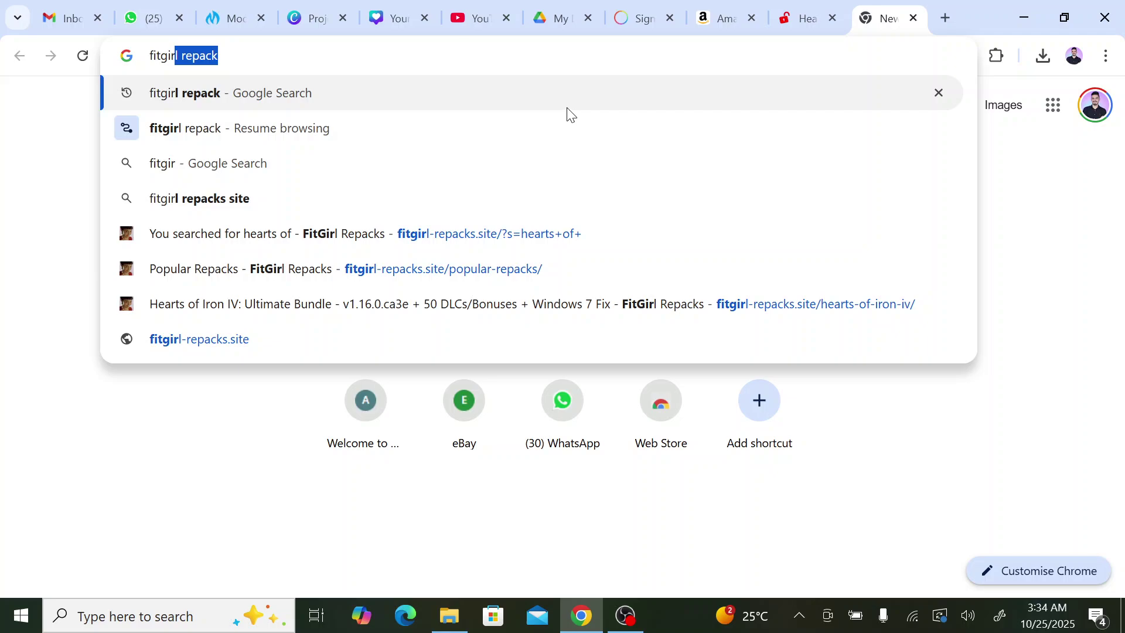
key(Return)
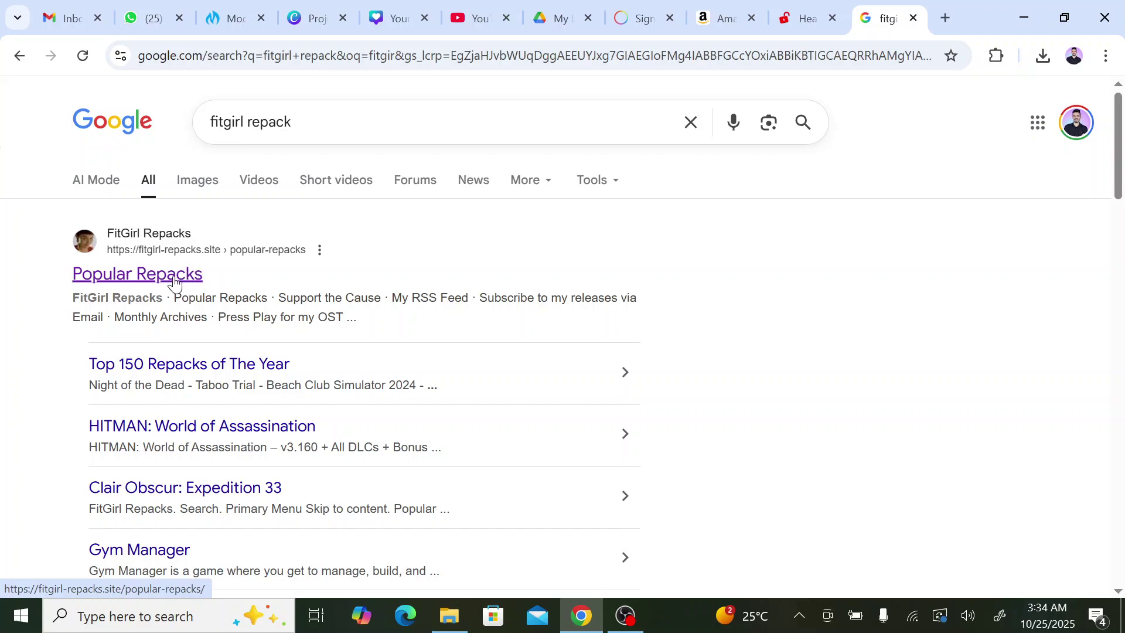
click(913, 20)
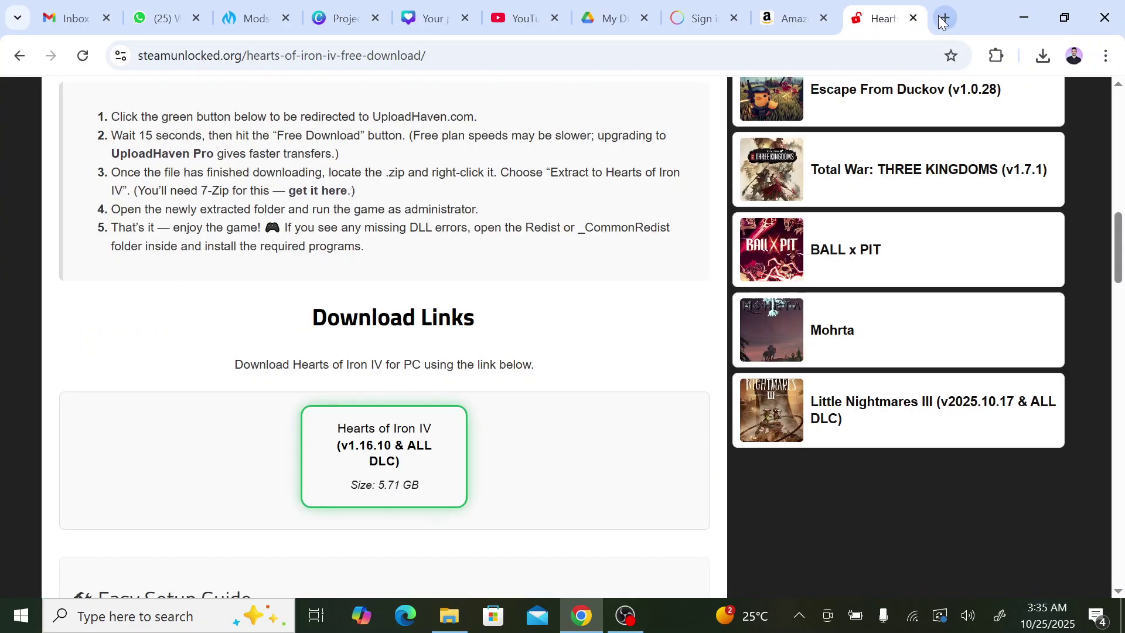
key(ctrl+t)
click(674, 53)
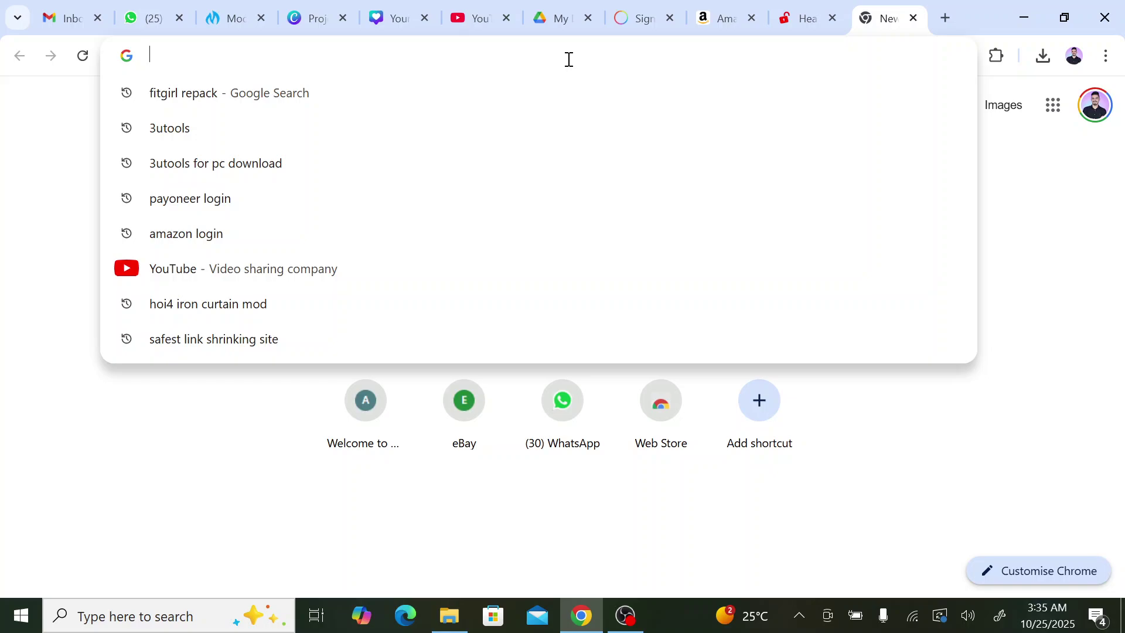
Search Google for 'top mods hoi4' and open the TOP-Mods Hearts of Iron 4 mods page.
text(top-mods.com/mods/hoi-4)
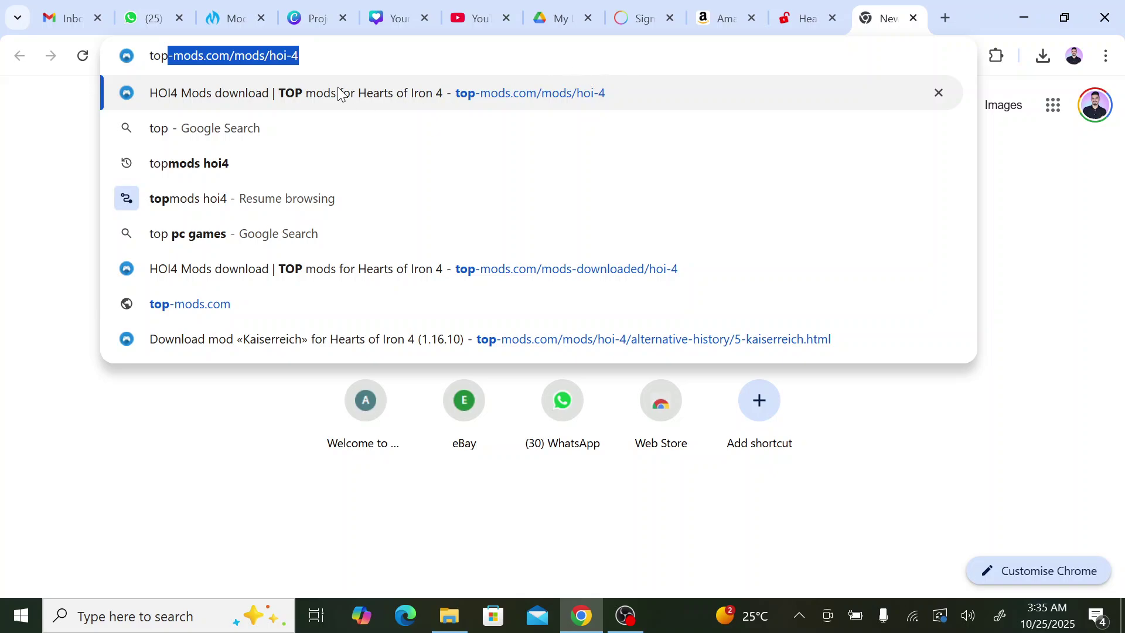
click(215, 92)
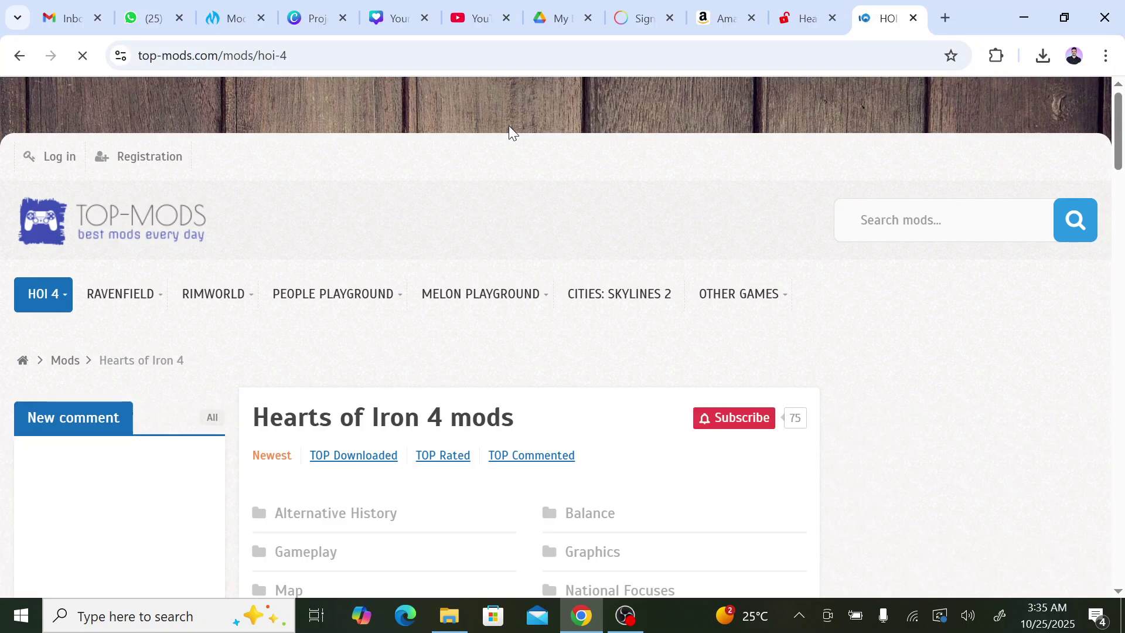
click(207, 55)
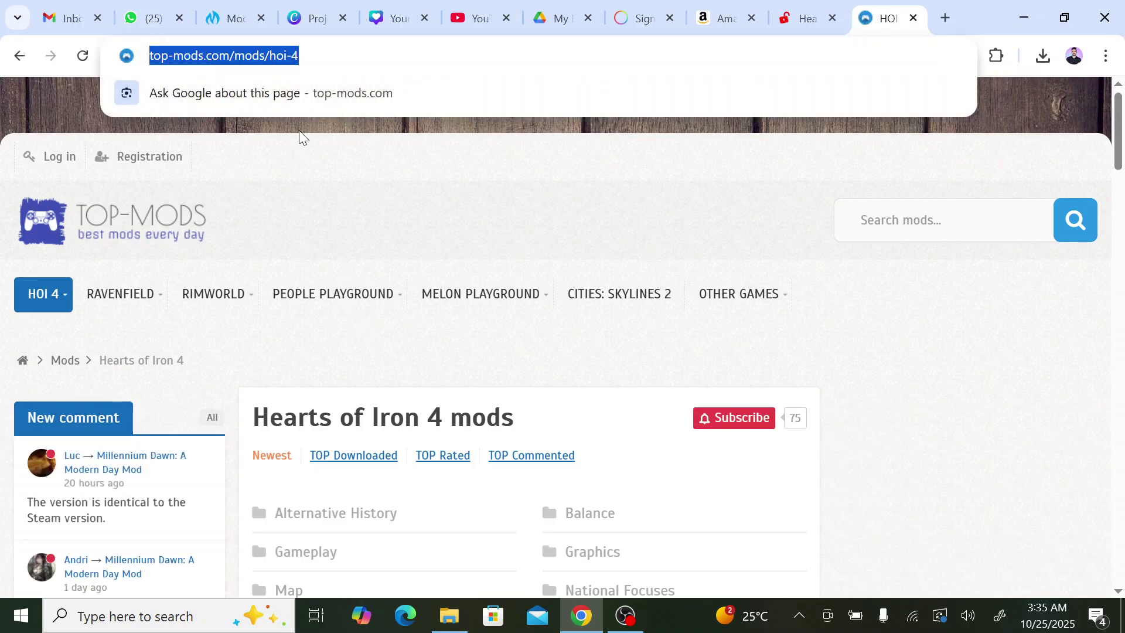
click(311, 153)
click(277, 54)
text(top mods)
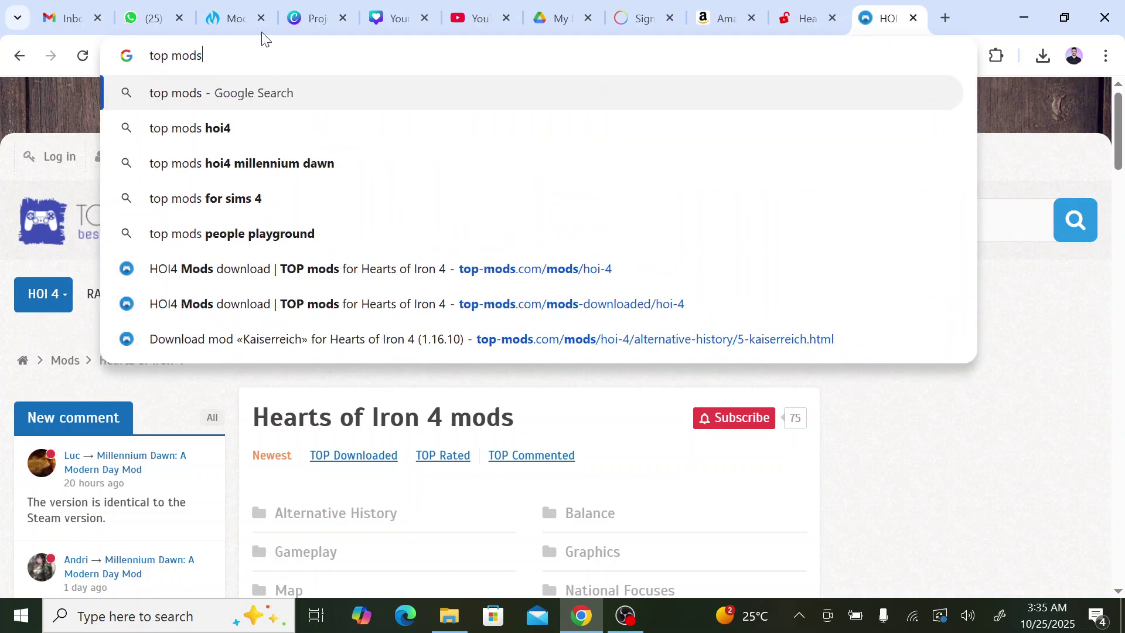
click(247, 128)
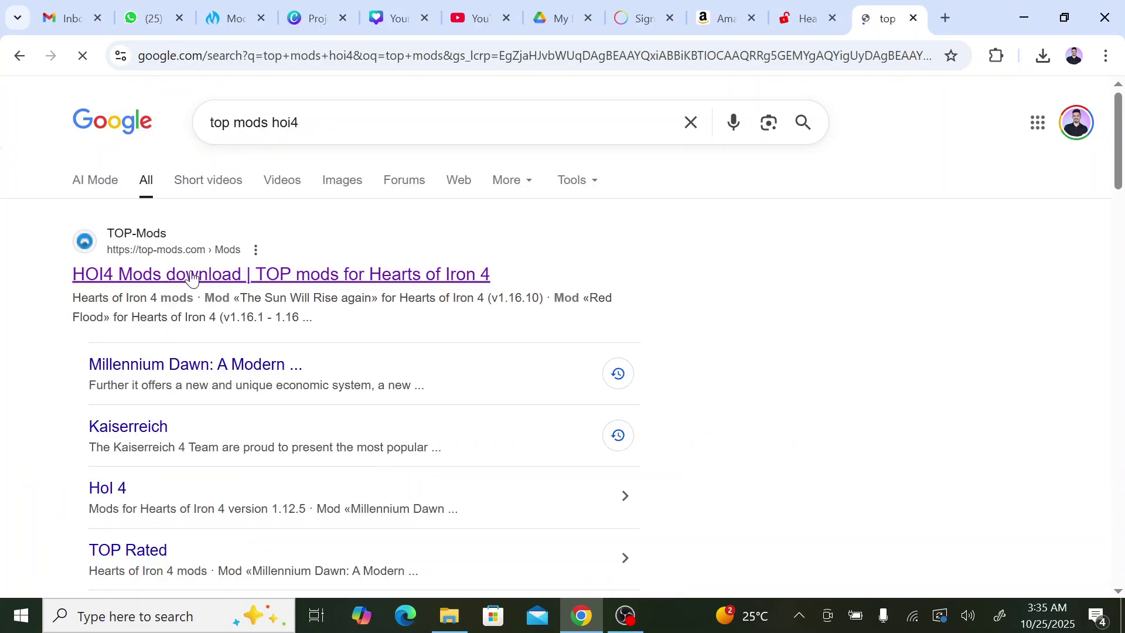
click(332, 280)
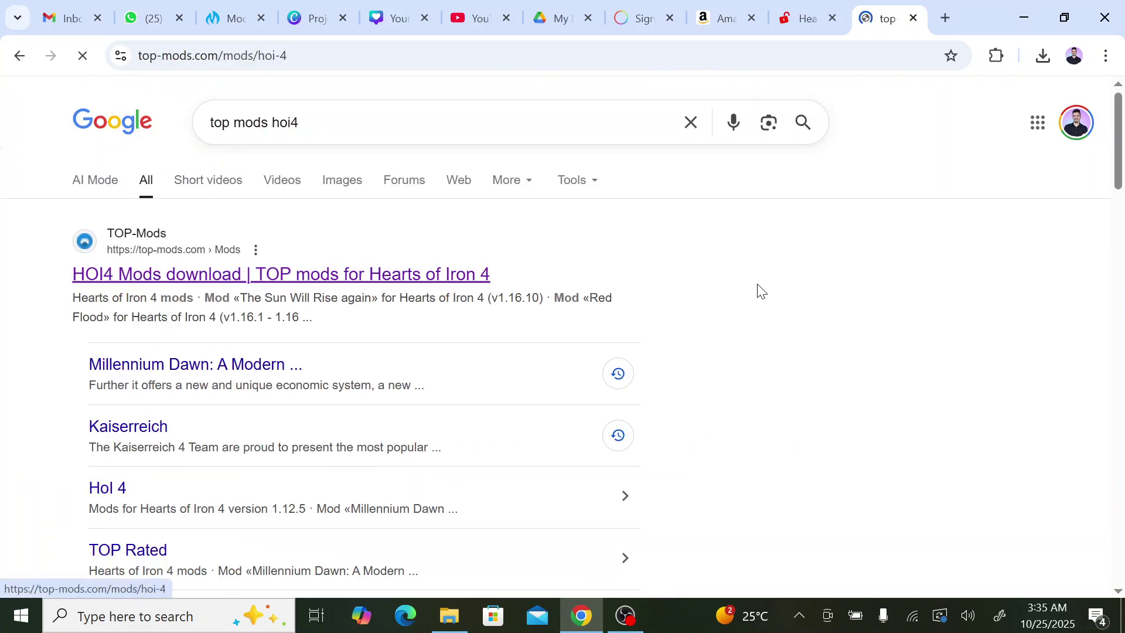
Search the site's mods for 'iron curtain' and scroll to the results.
click(899, 221)
text(iro)
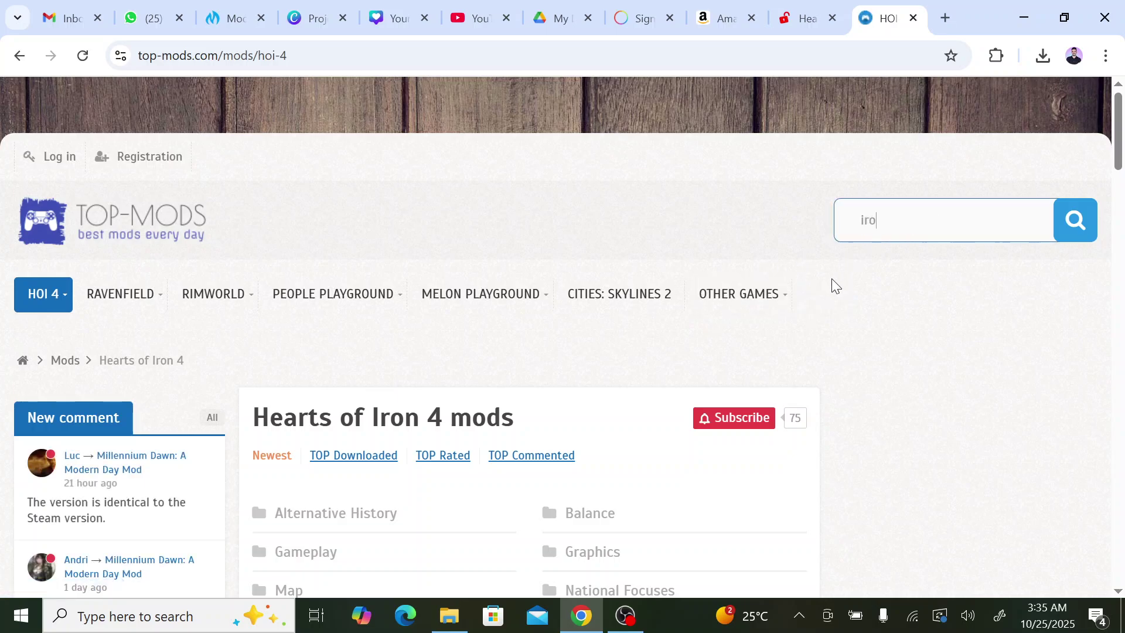
text(n curtain)
scroll(602, 309, down, 12)
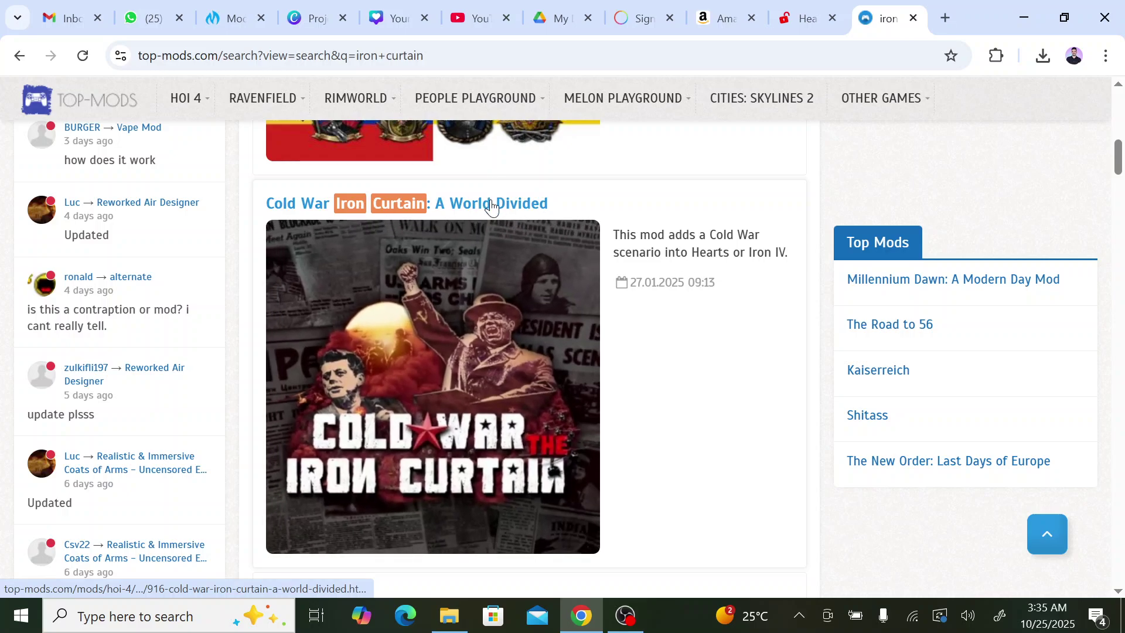
Open the Cold War Iron Curtain: A World Divided mod page and check its v1.15.3 game version.
click(491, 205)
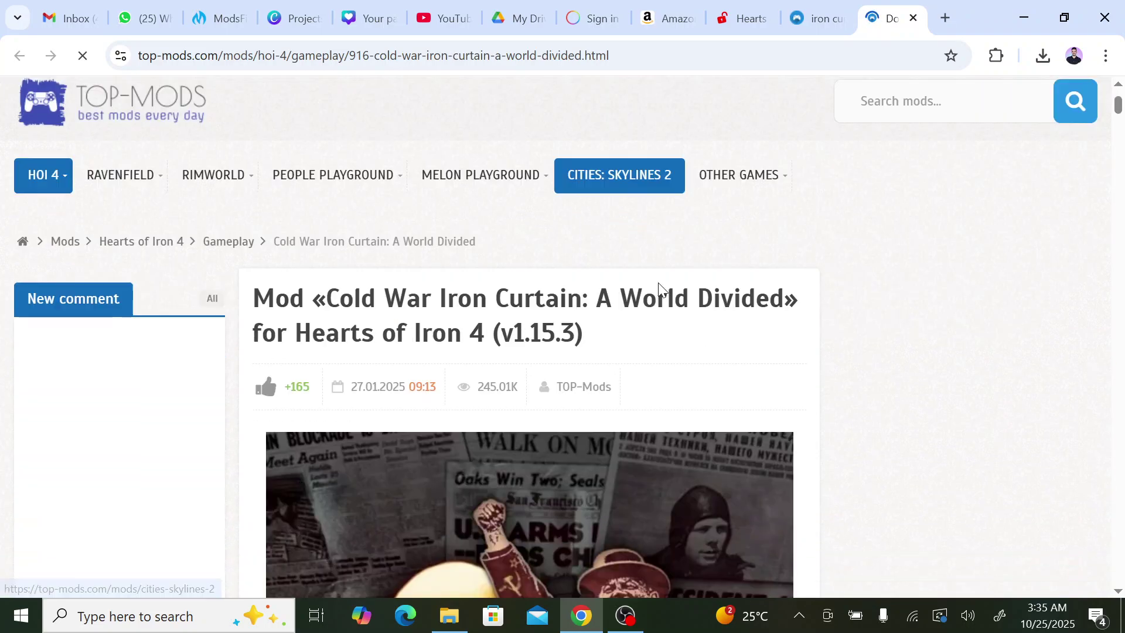
scroll(658, 287, down, 4)
scroll(610, 246, up, 3)
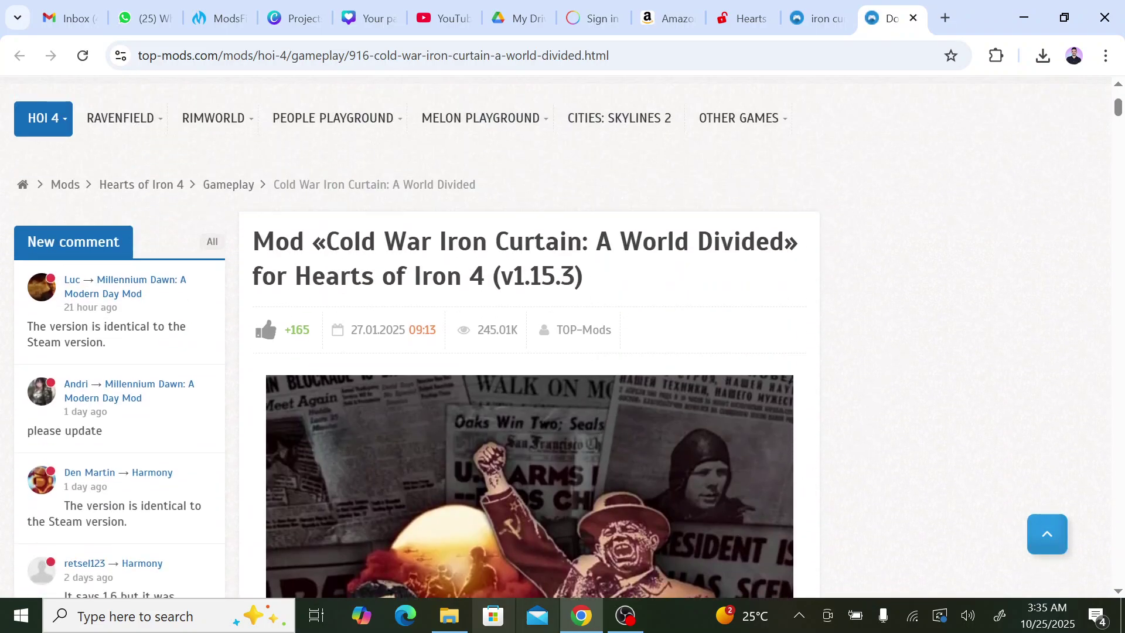
drag(503, 282, 575, 277)
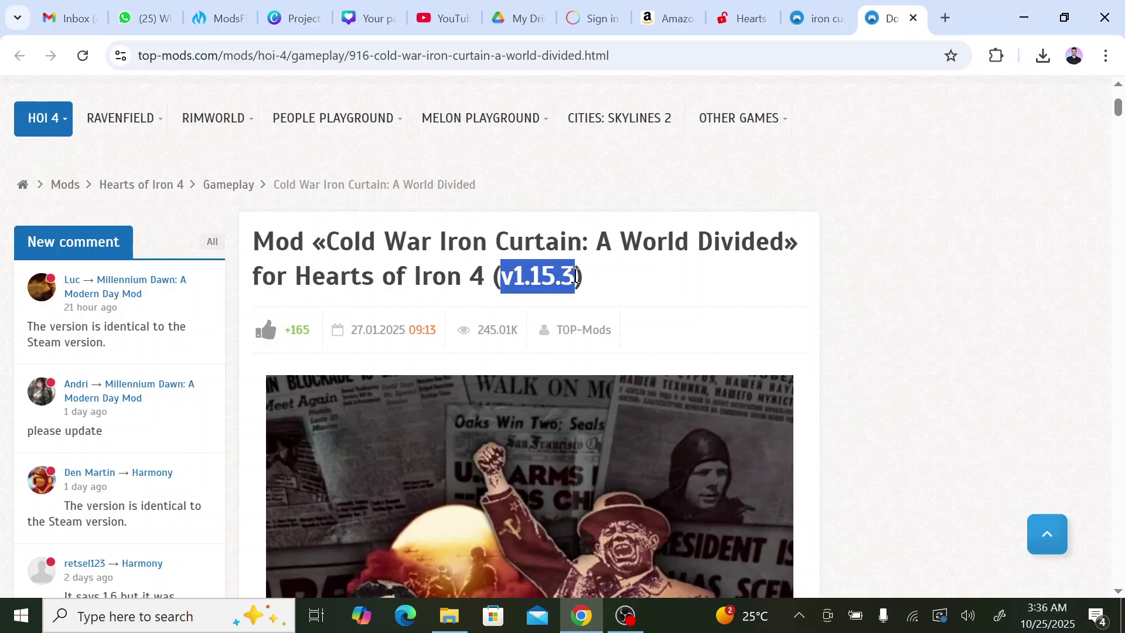
click(524, 281)
scroll(886, 345, down, 10)
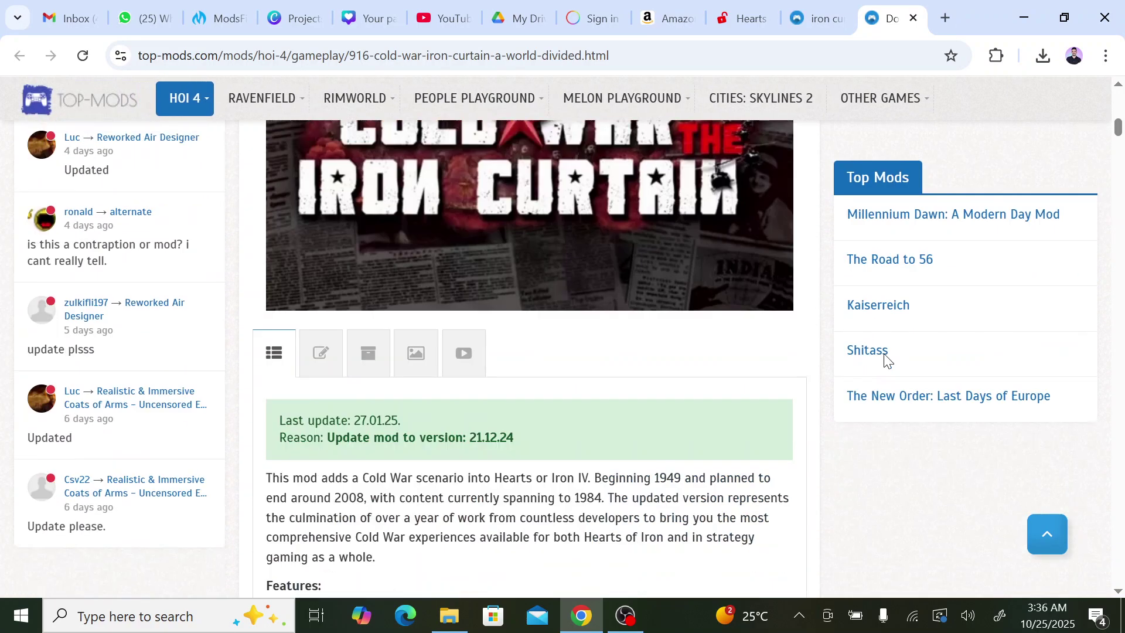
scroll(817, 390, up, 5)
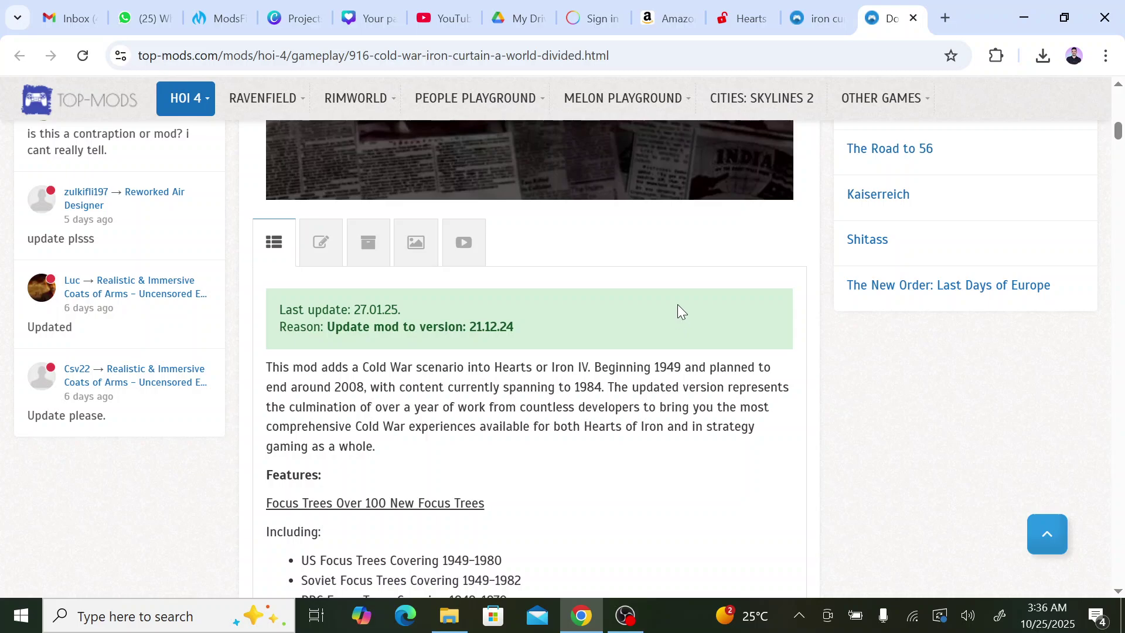
scroll(678, 305, down, 12)
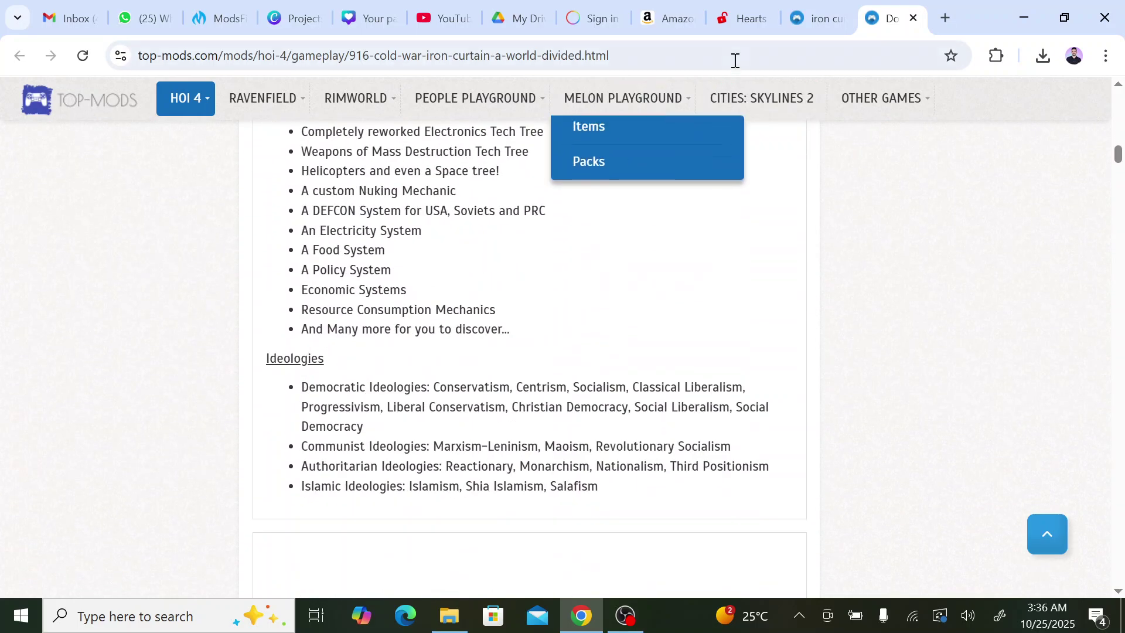
Glance at the Hearts of Iron tab, then return and wait for the 1797.4 mb ZIP link.
click(734, 19)
scroll(293, 329, up, 10)
drag(463, 337, 567, 381)
click(540, 391)
click(888, 18)
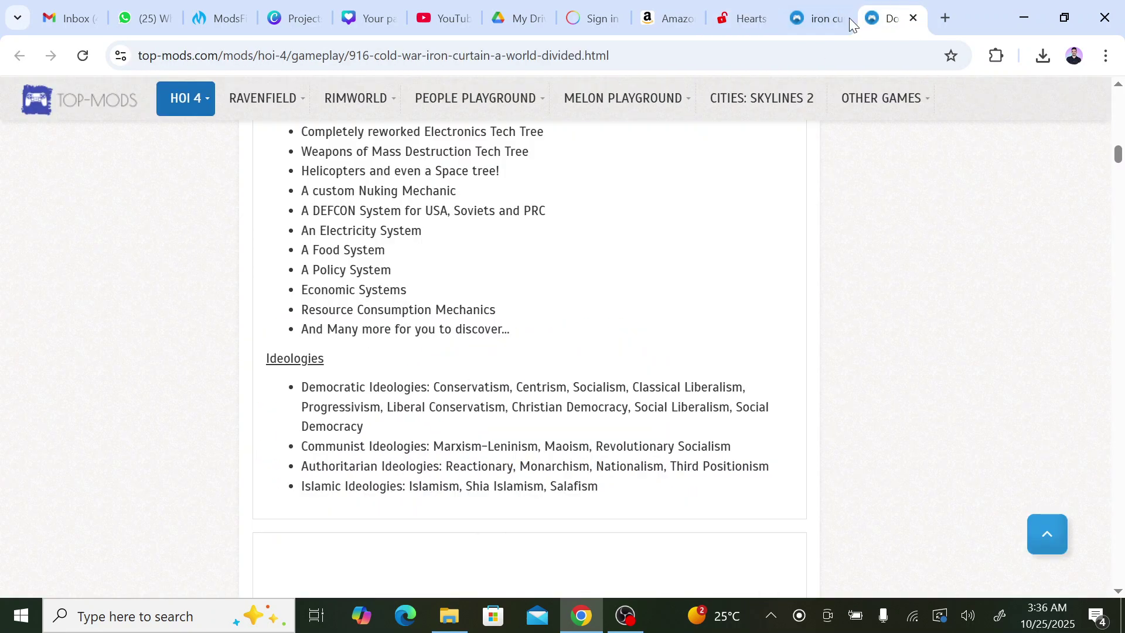
scroll(666, 402, down, 8)
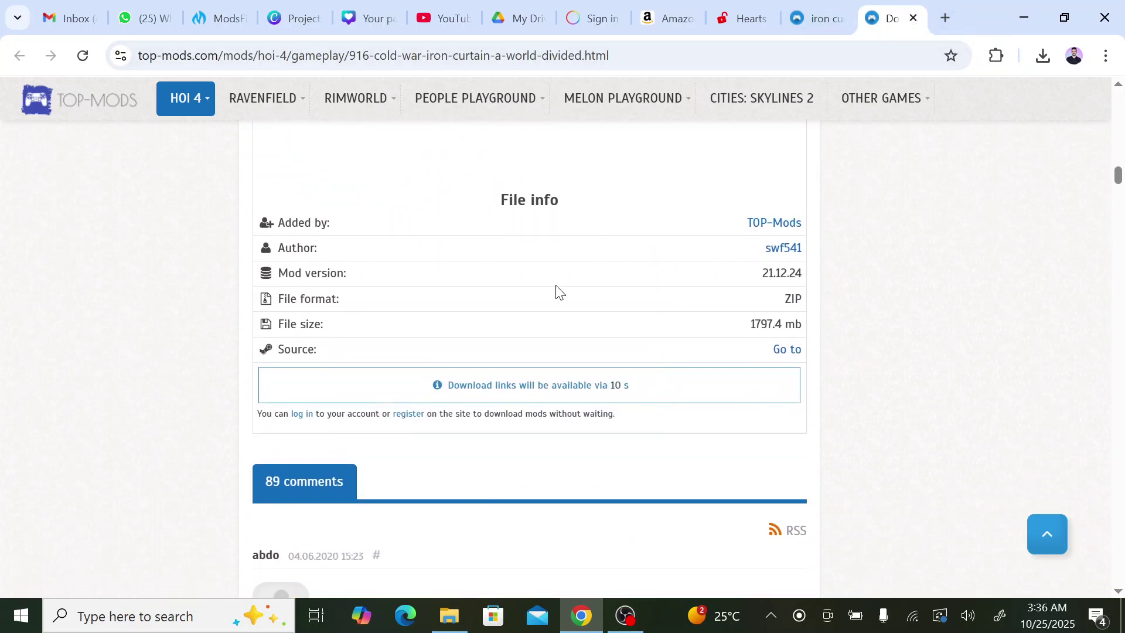
scroll(948, 416, down, 5)
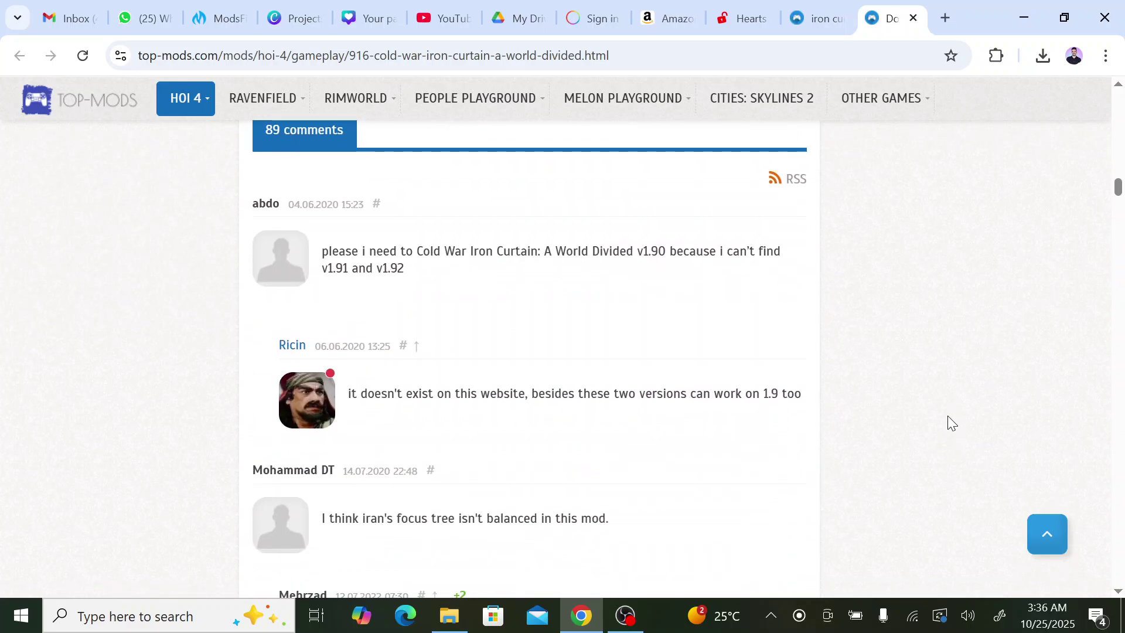
scroll(867, 308, up, 7)
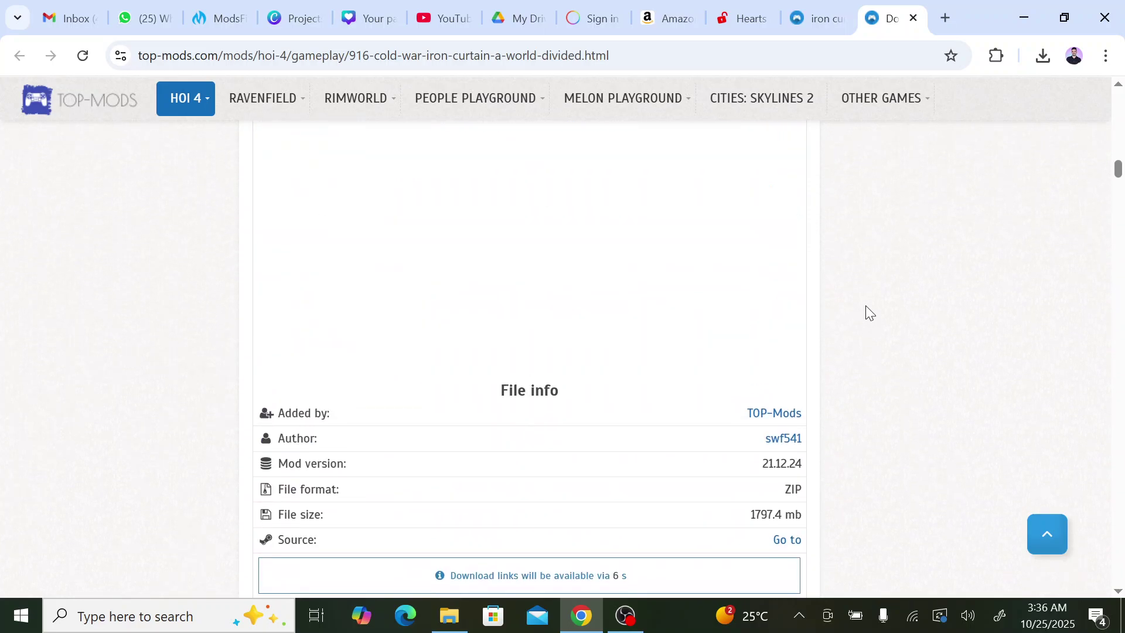
scroll(592, 486, down, 1)
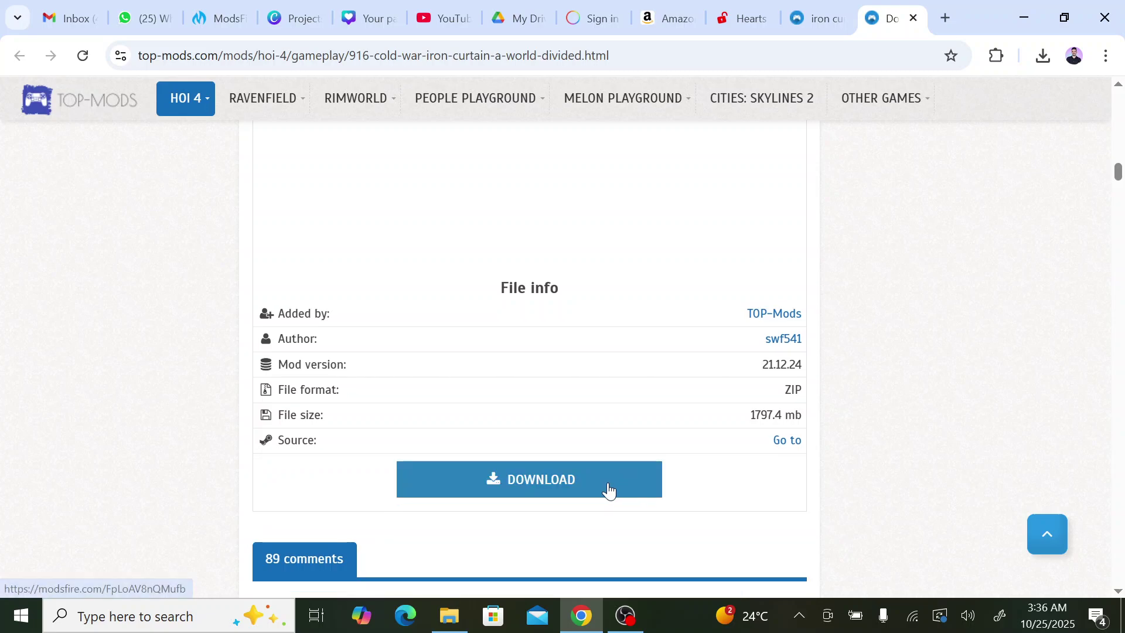
Generate the ModsFire link and start downloading Cold_War_Iron_Curtain_A_World_Divided.zip.
click(605, 489)
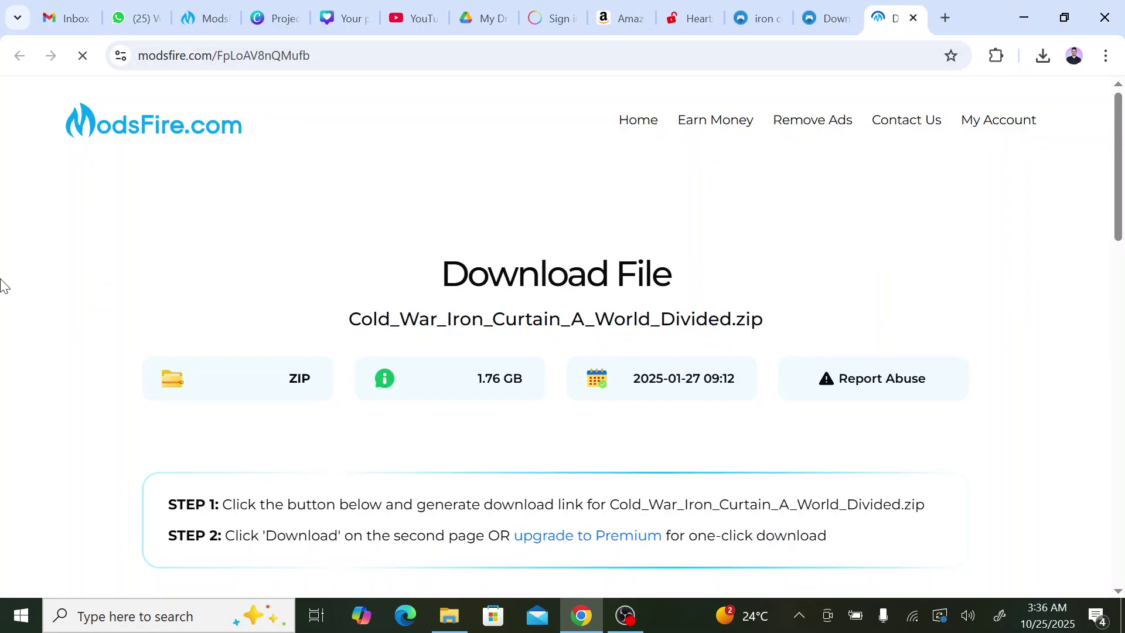
drag(170, 55, 315, 61)
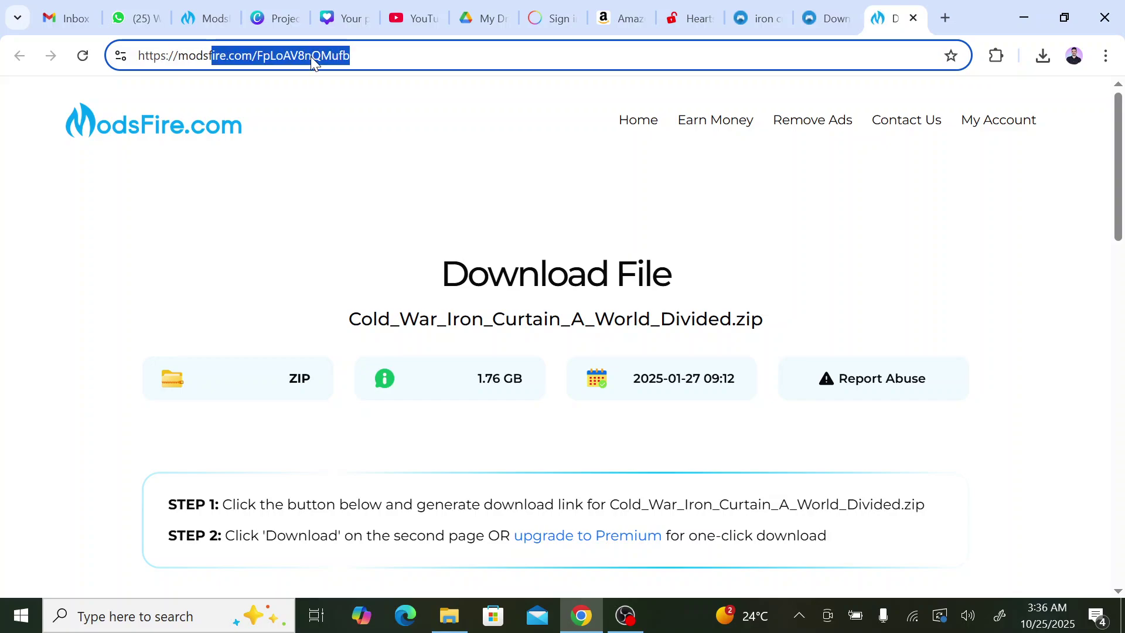
click(261, 214)
scroll(623, 332, down, 7)
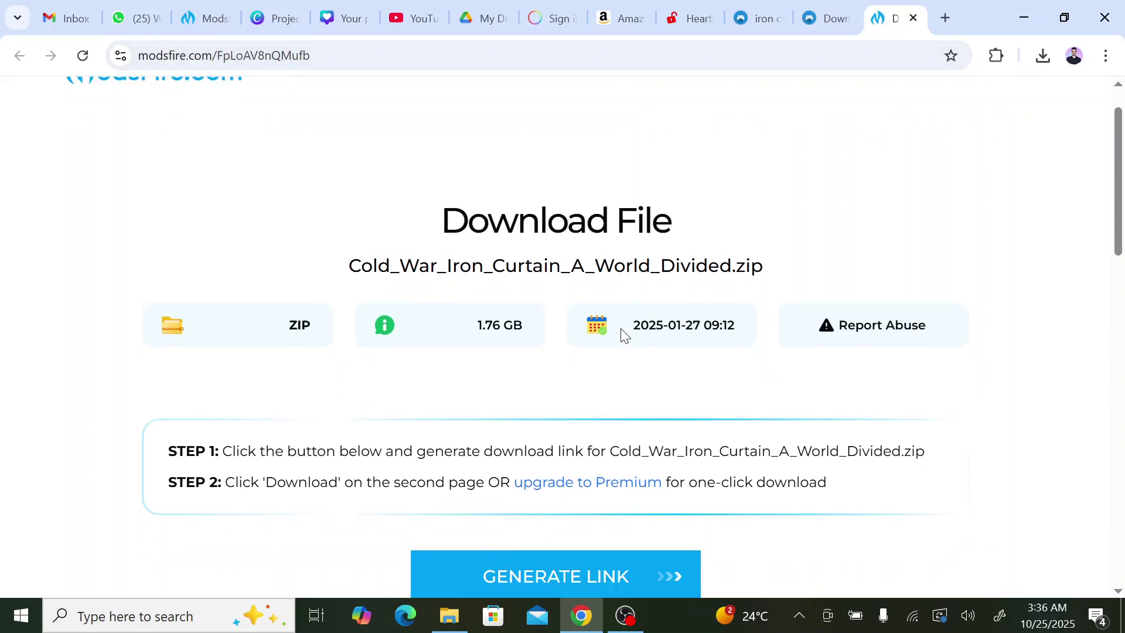
click(523, 203)
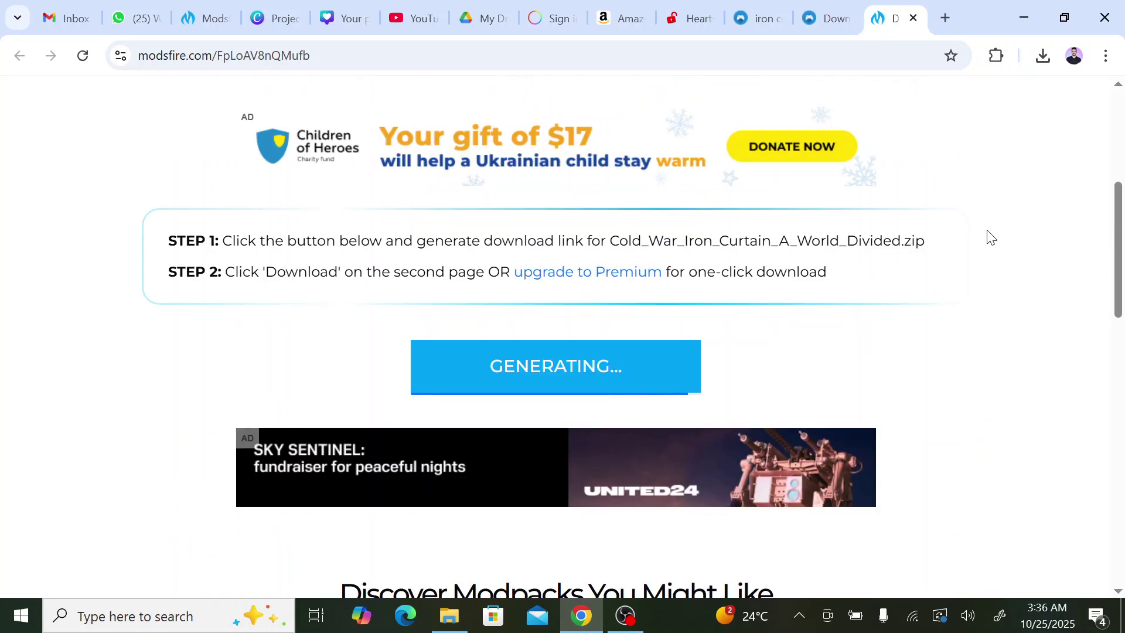
click(665, 377)
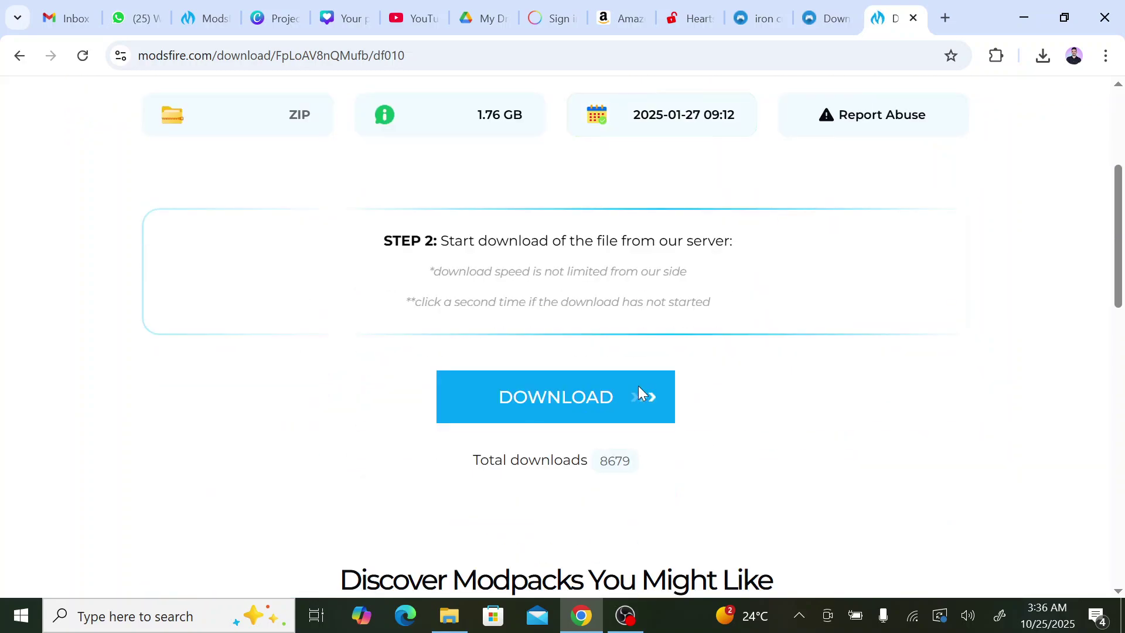
click(567, 399)
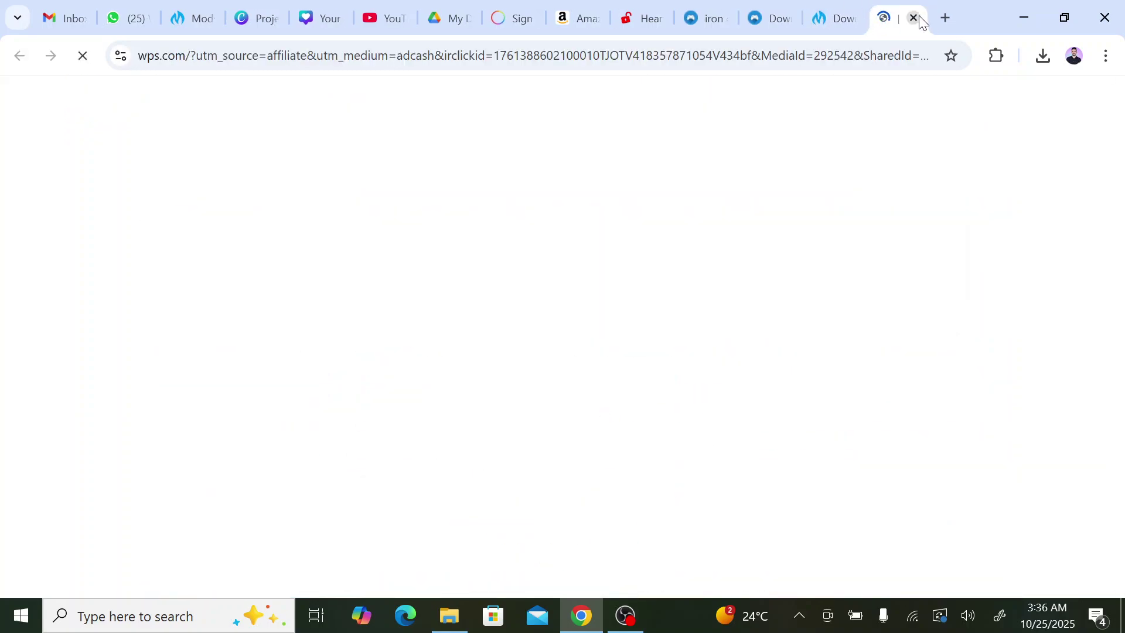
Close the popped-up ad tab and confirm the zip in Chrome's recent downloads.
key(ctrl+w)
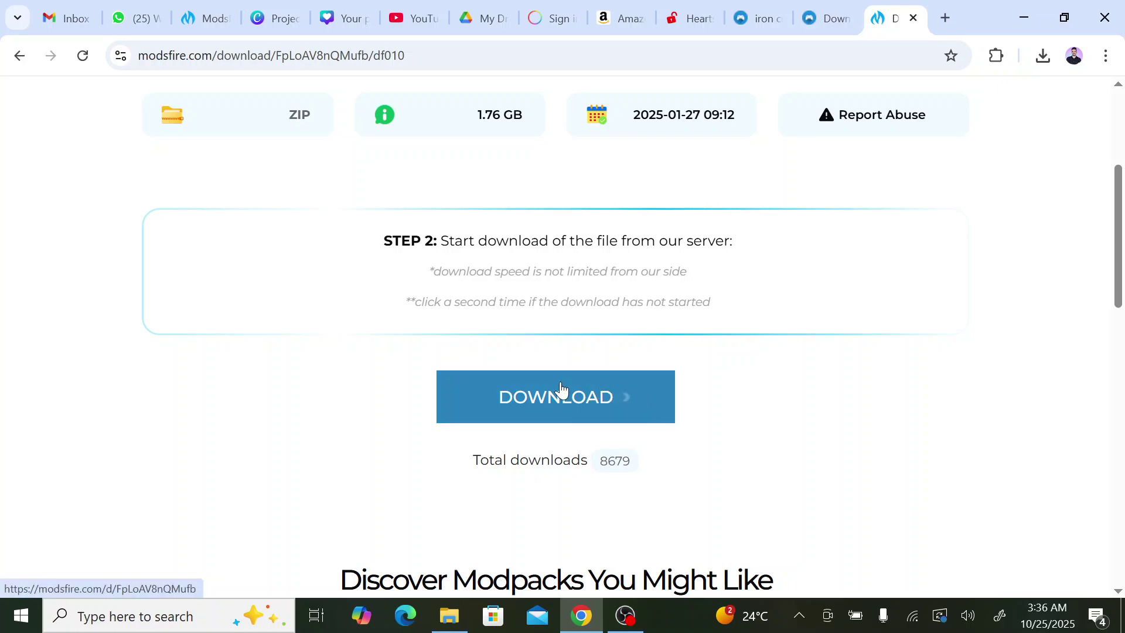
click(1042, 55)
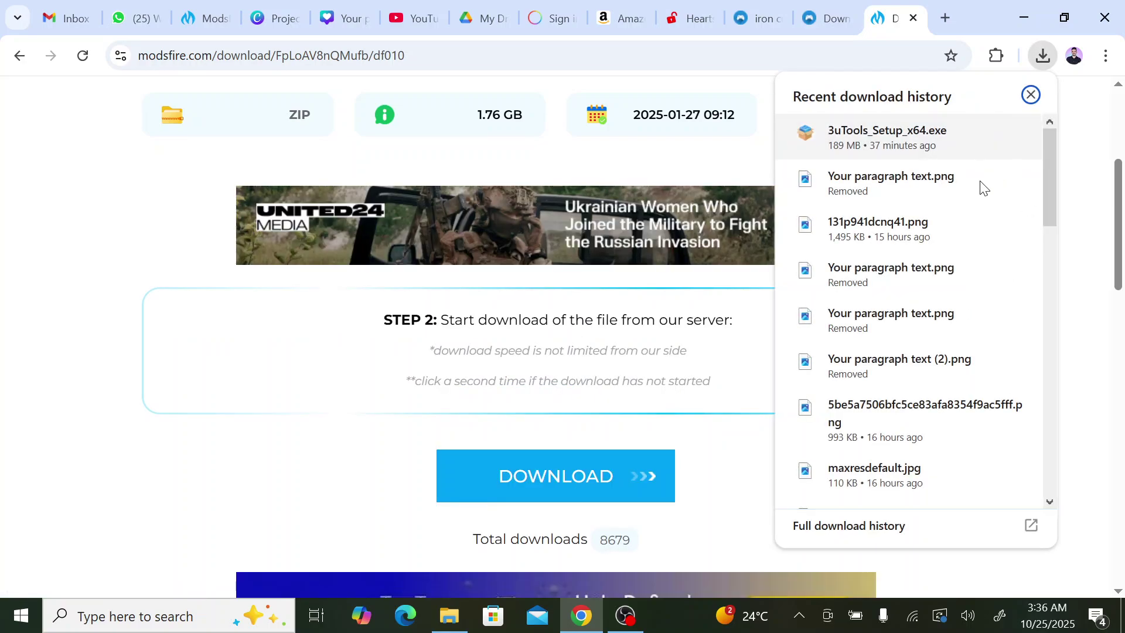
scroll(907, 410, down, 10)
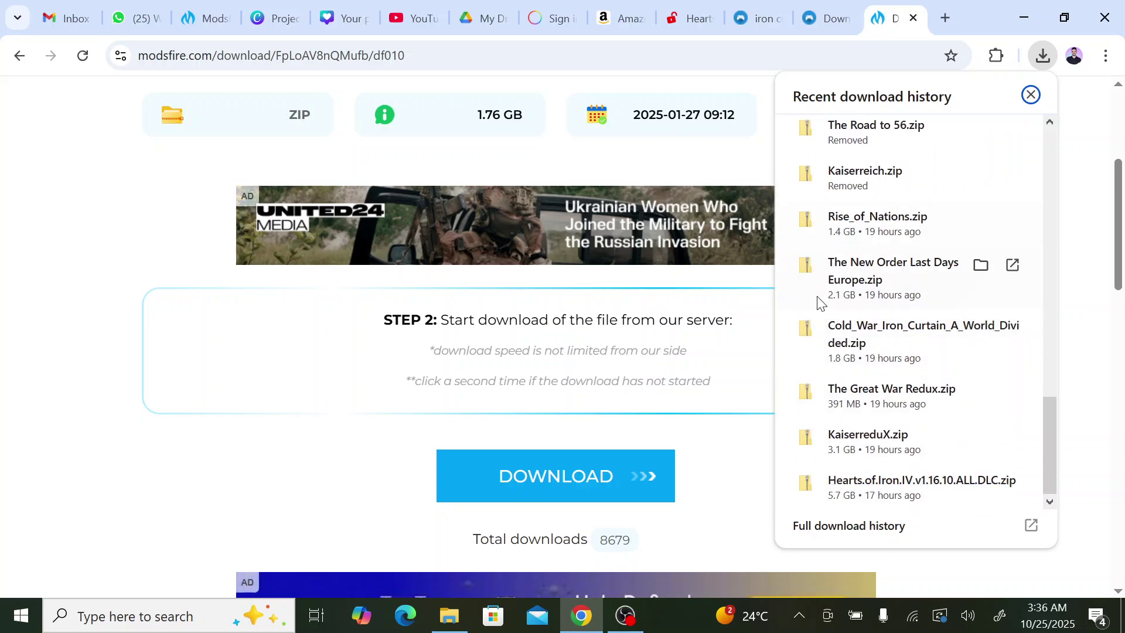
click(1083, 239)
In File Explorer's Downloads, open the extracted Cold_War_Iron_Curtain_A_World_Divided folder.
click(587, 622)
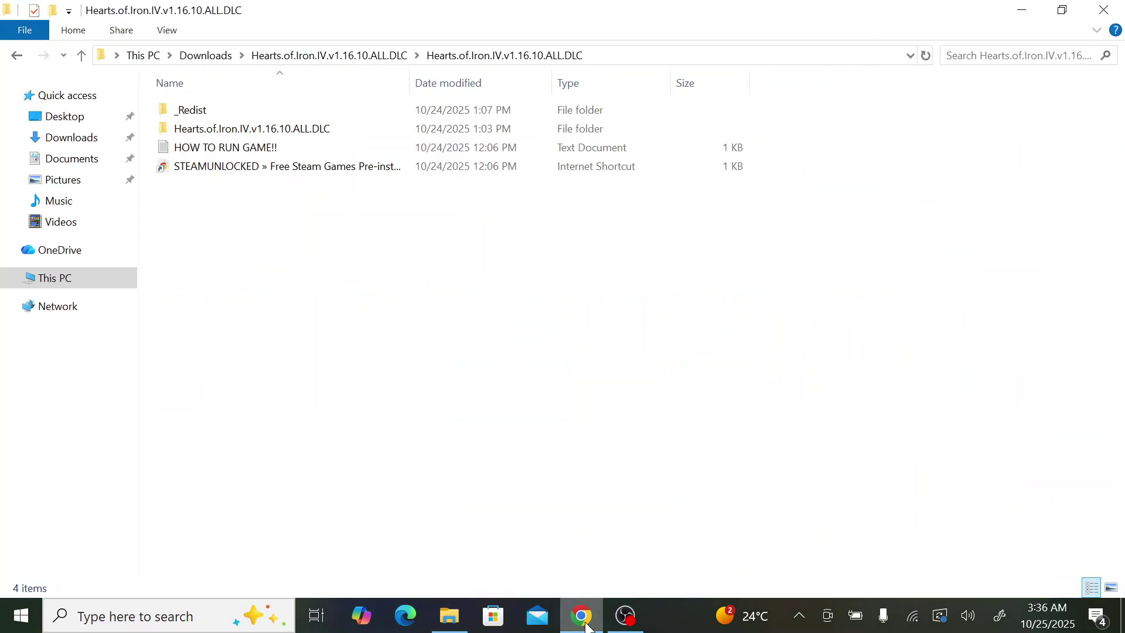
click(63, 141)
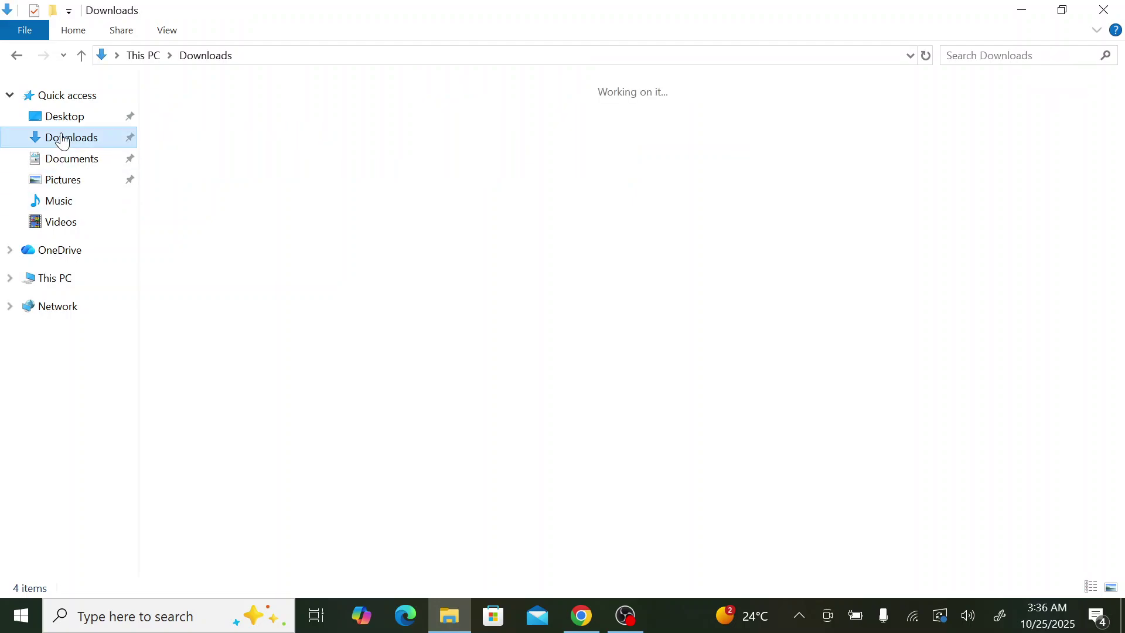
click(432, 415)
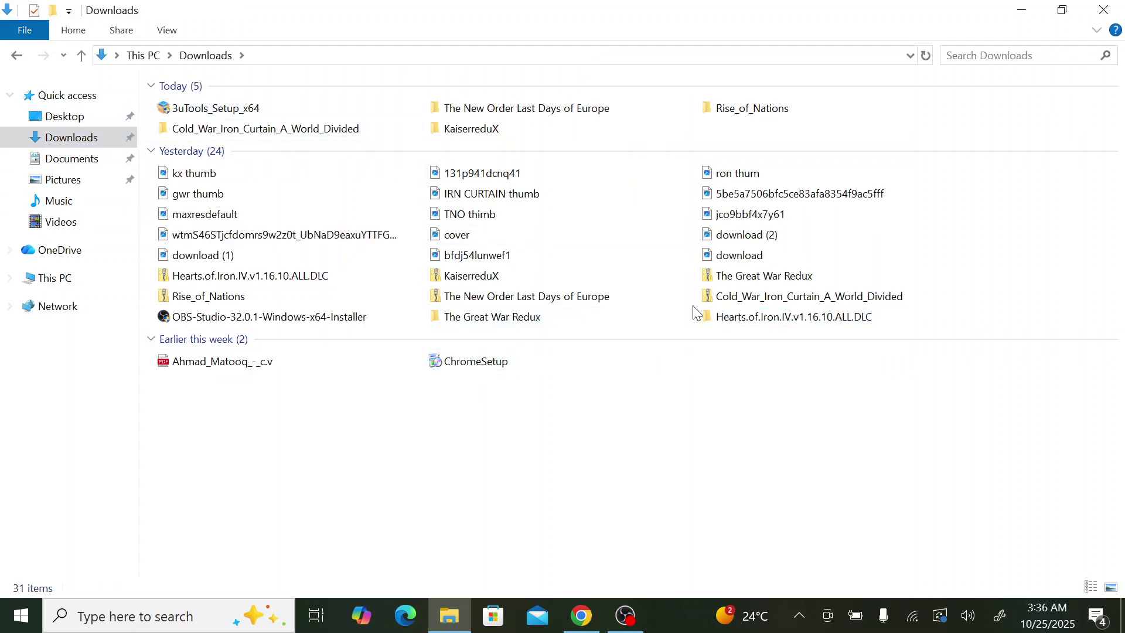
right_click(759, 305)
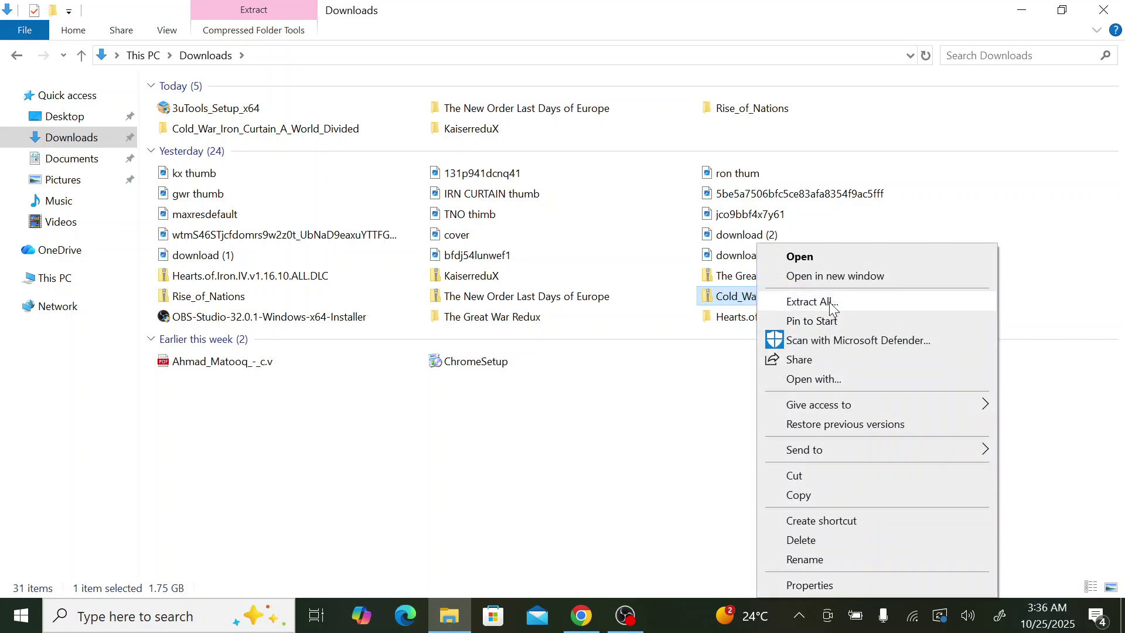
click(571, 397)
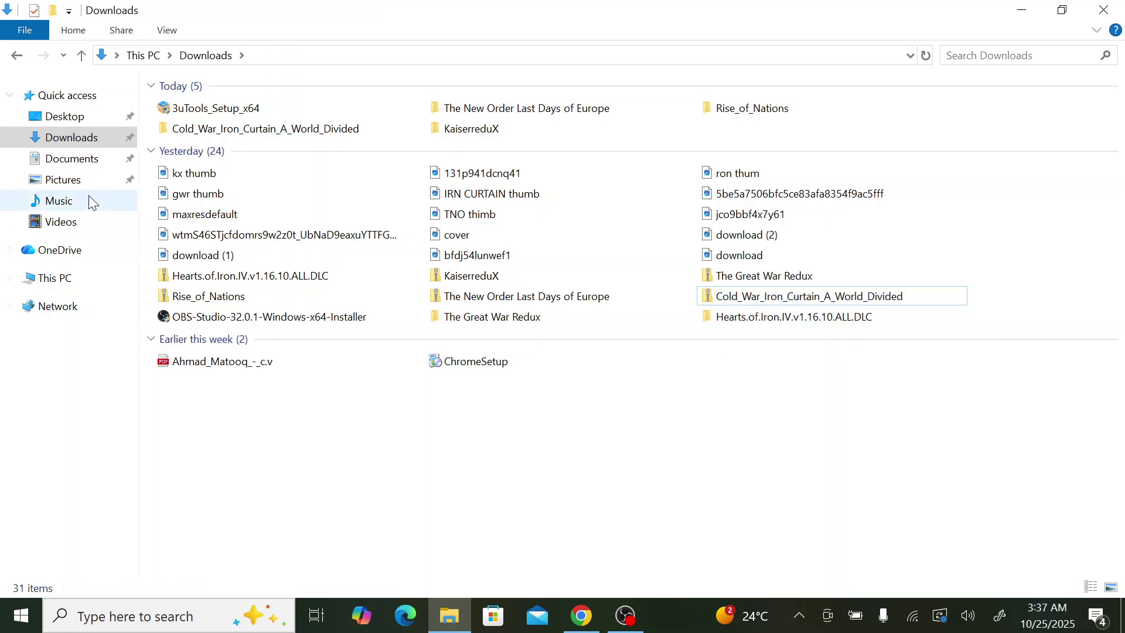
click(281, 133)
double_click(280, 133)
Inspect the folder's contents: the 4.24 GB mod folder and the video.
drag(221, 242, 340, 149)
click(245, 267)
double_click(202, 129)
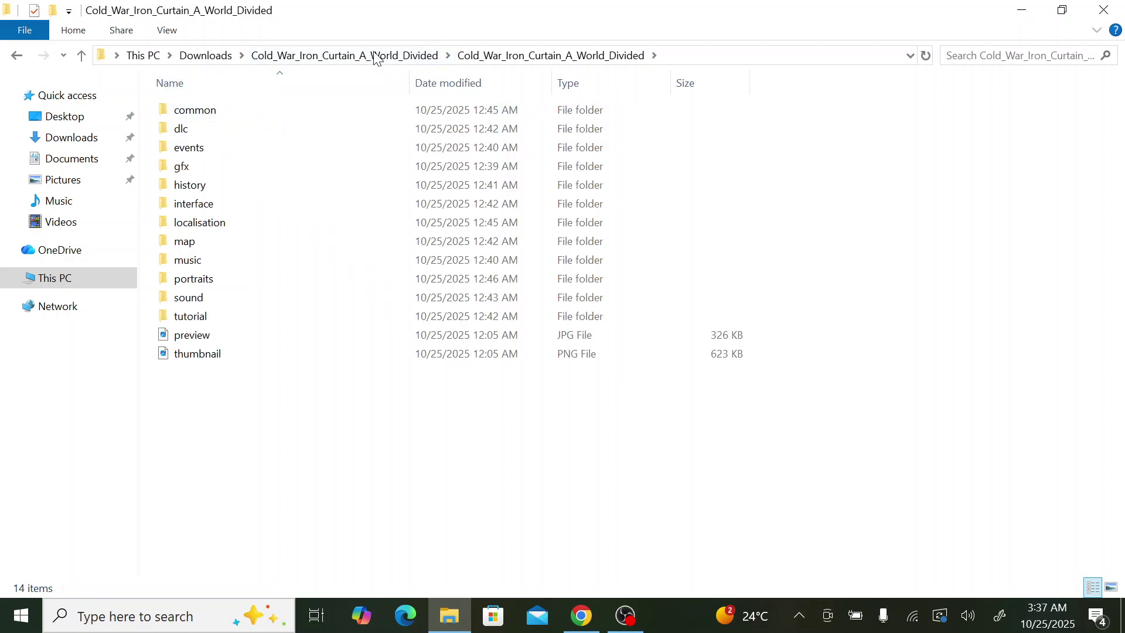
click(375, 55)
click(264, 261)
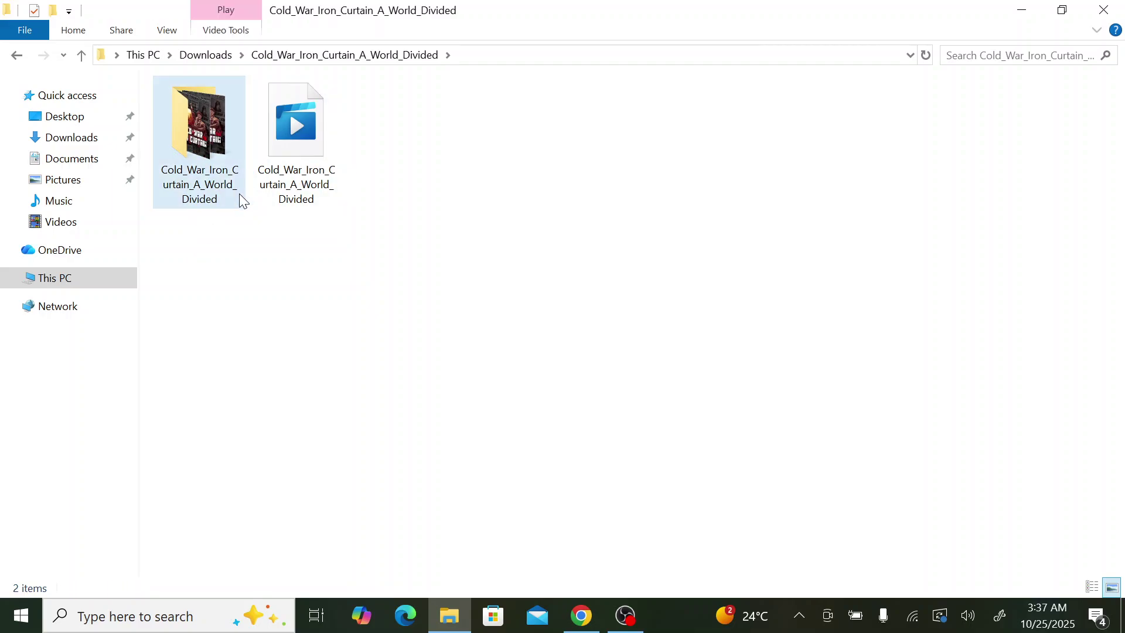
click(249, 241)
drag(193, 243, 297, 136)
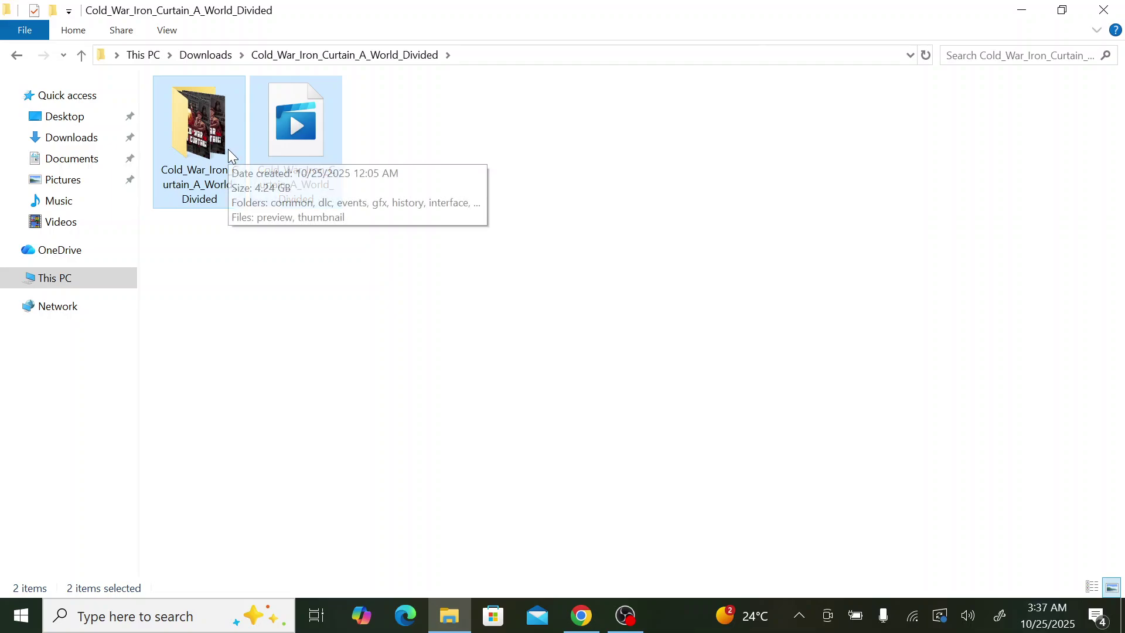
click(210, 302)
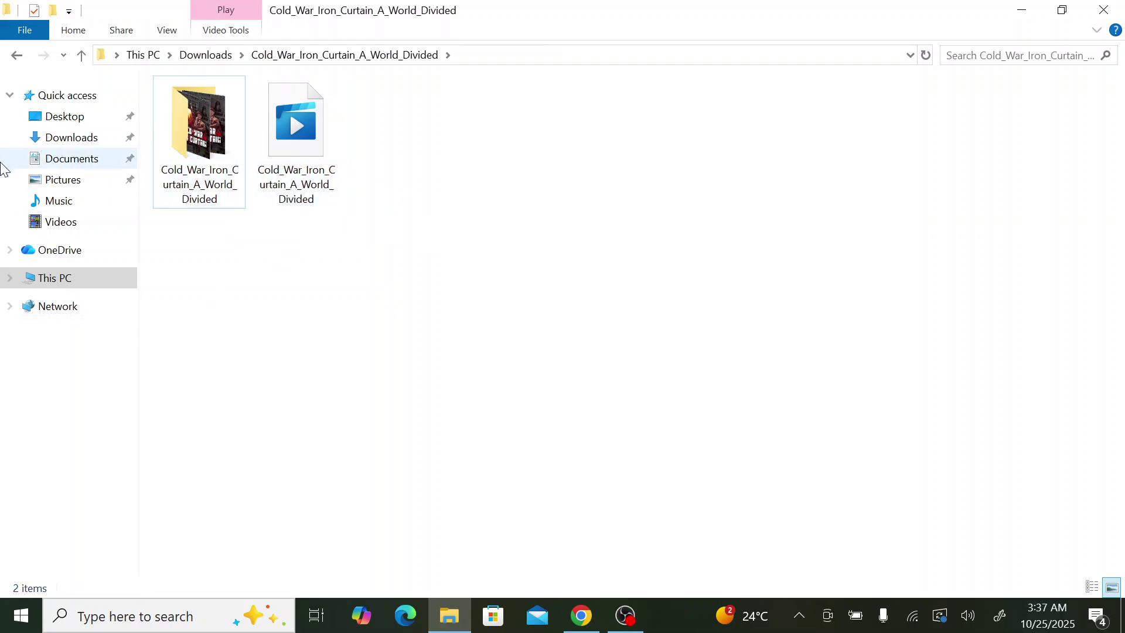
Go to Documents > Paradox Interactive > Hearts of Iron IV and locate its mod and workshop folders.
click(56, 157)
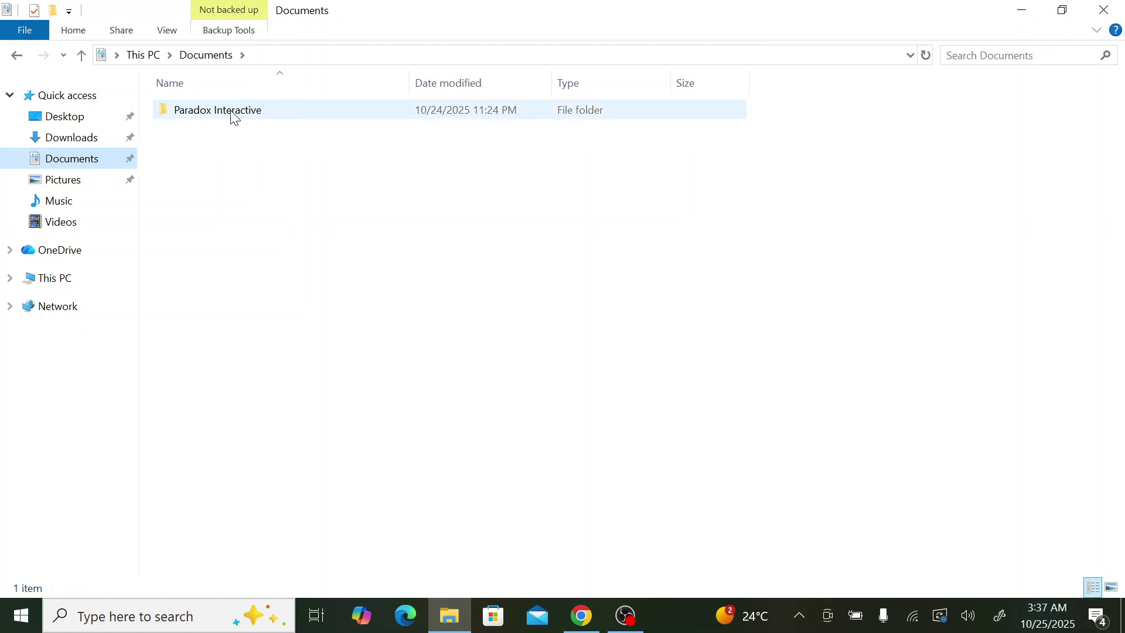
click(258, 115)
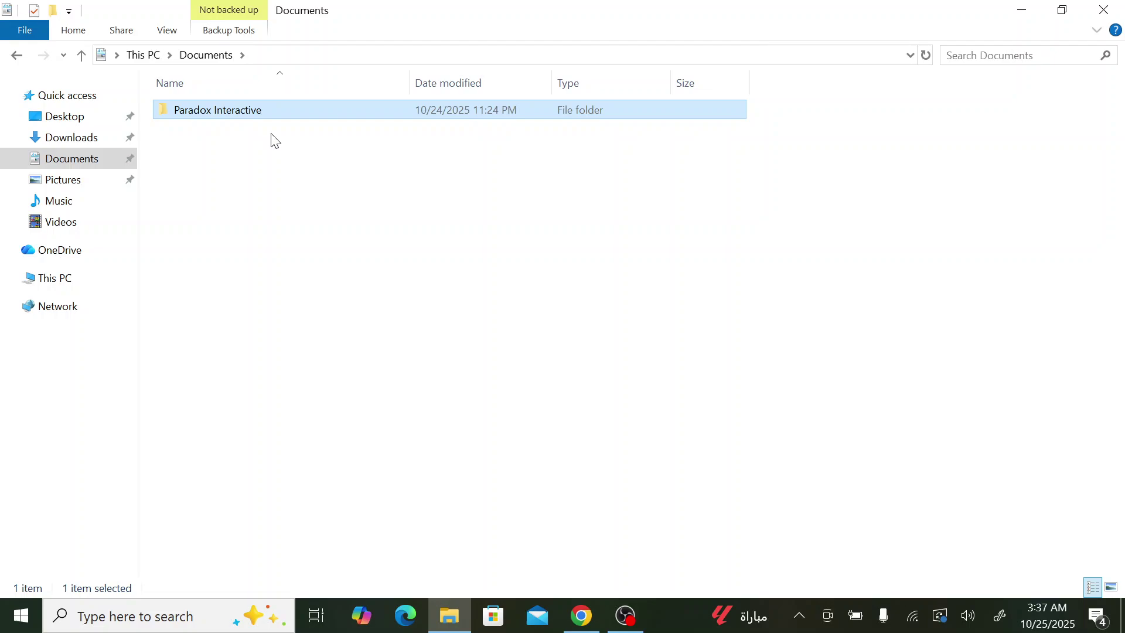
click(238, 111)
double_click(311, 112)
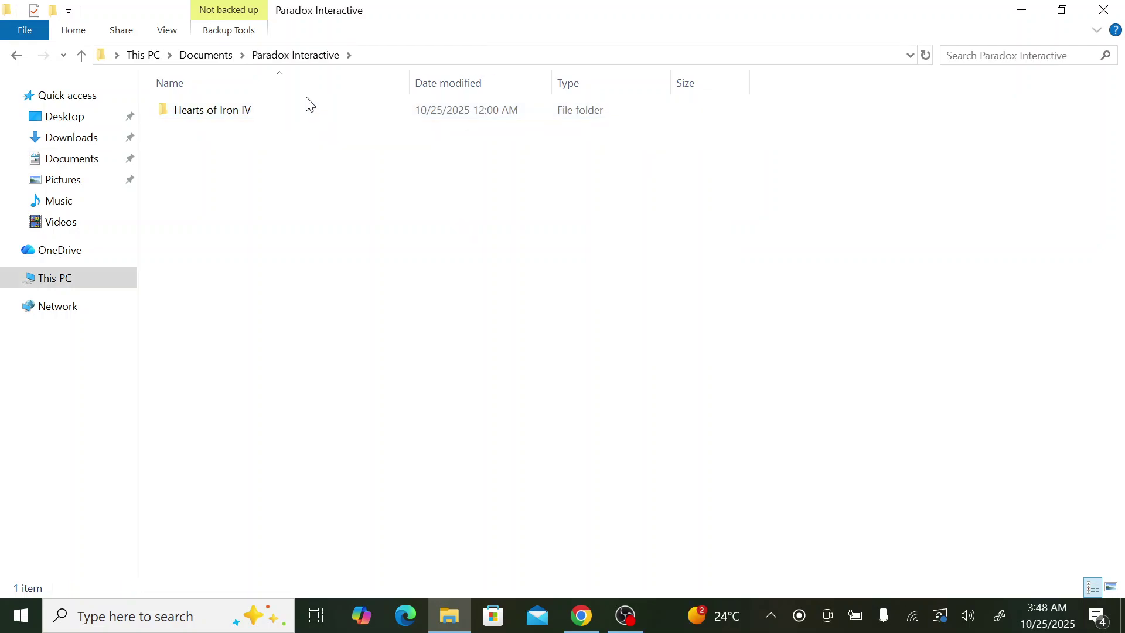
double_click(290, 109)
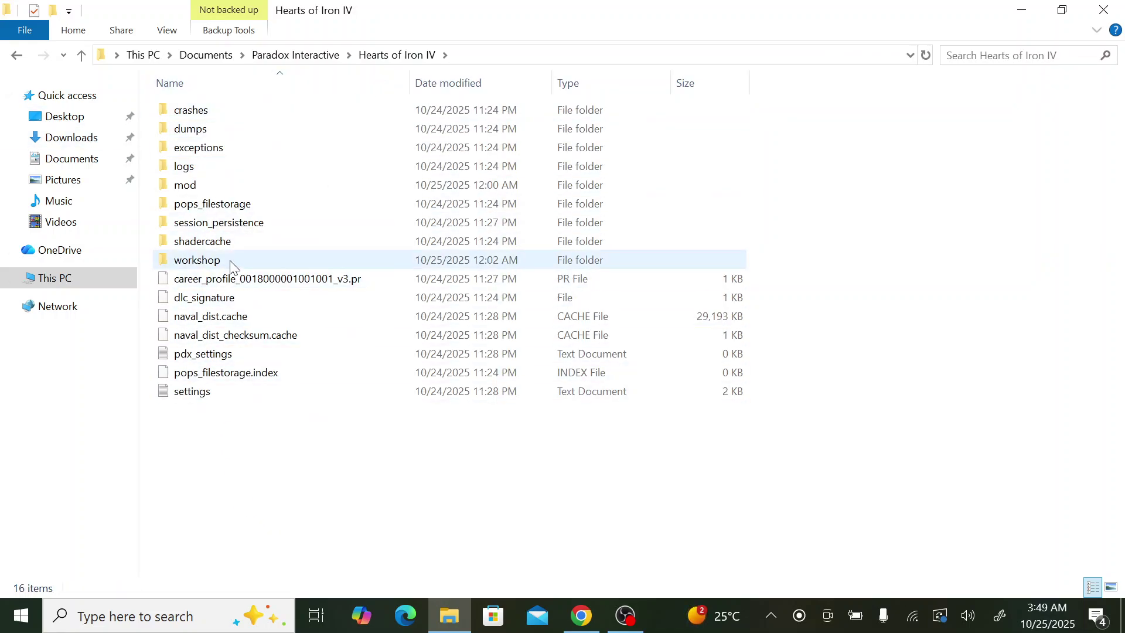
click(205, 184)
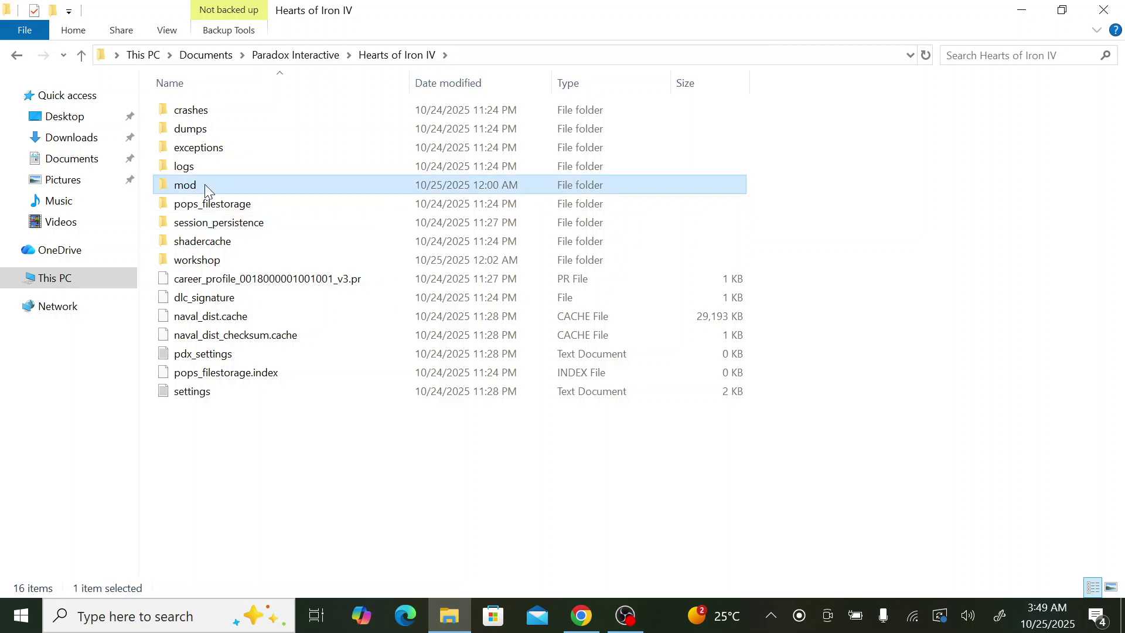
click(213, 267)
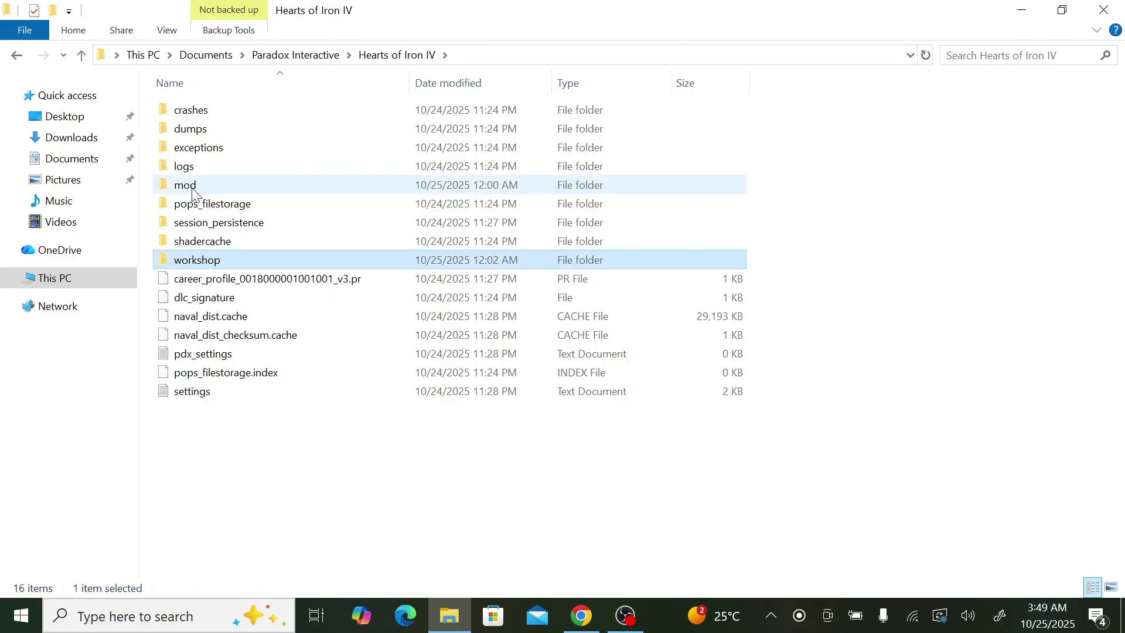
Create a 'New folder' there, delete it again, and reselect the mod folder.
right_click(246, 426)
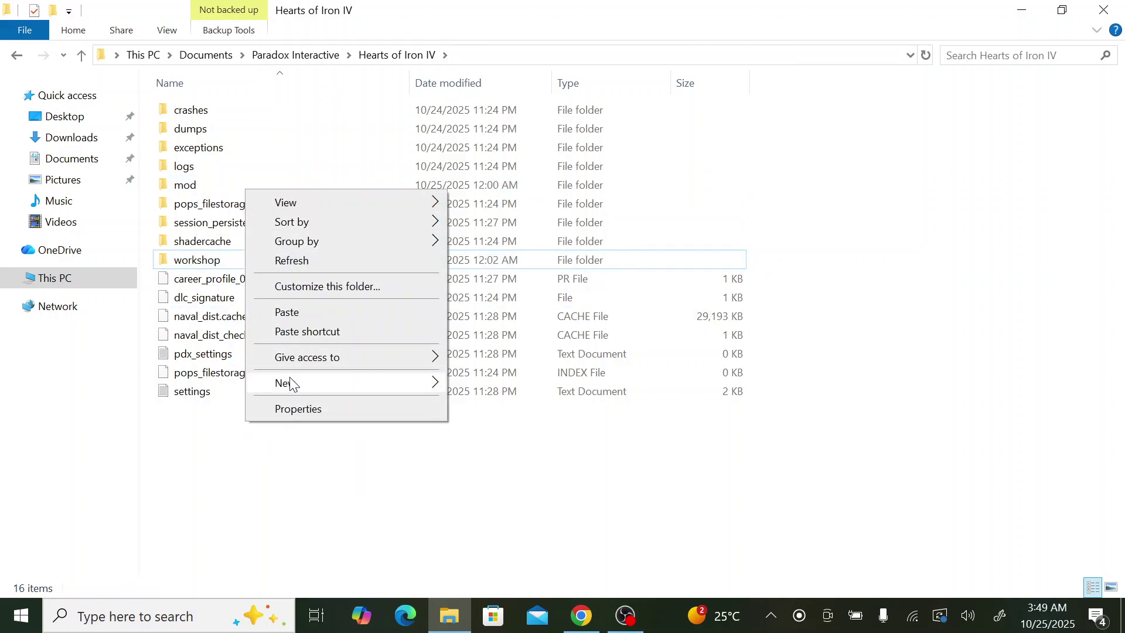
mouse_move(349, 382)
click(511, 386)
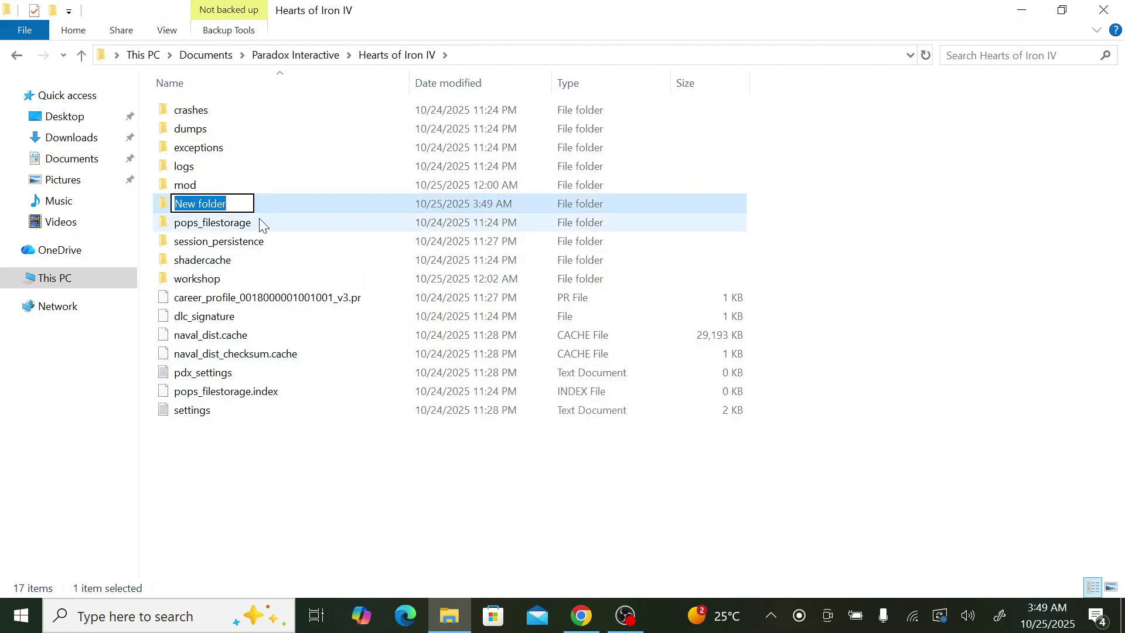
click(279, 205)
right_click(275, 200)
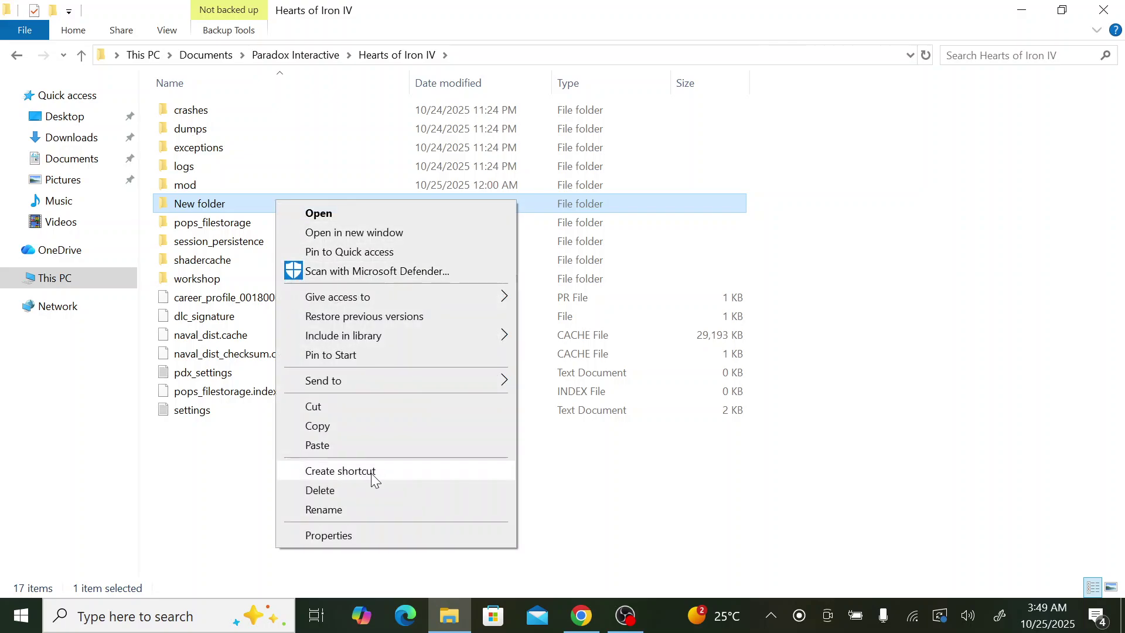
click(364, 490)
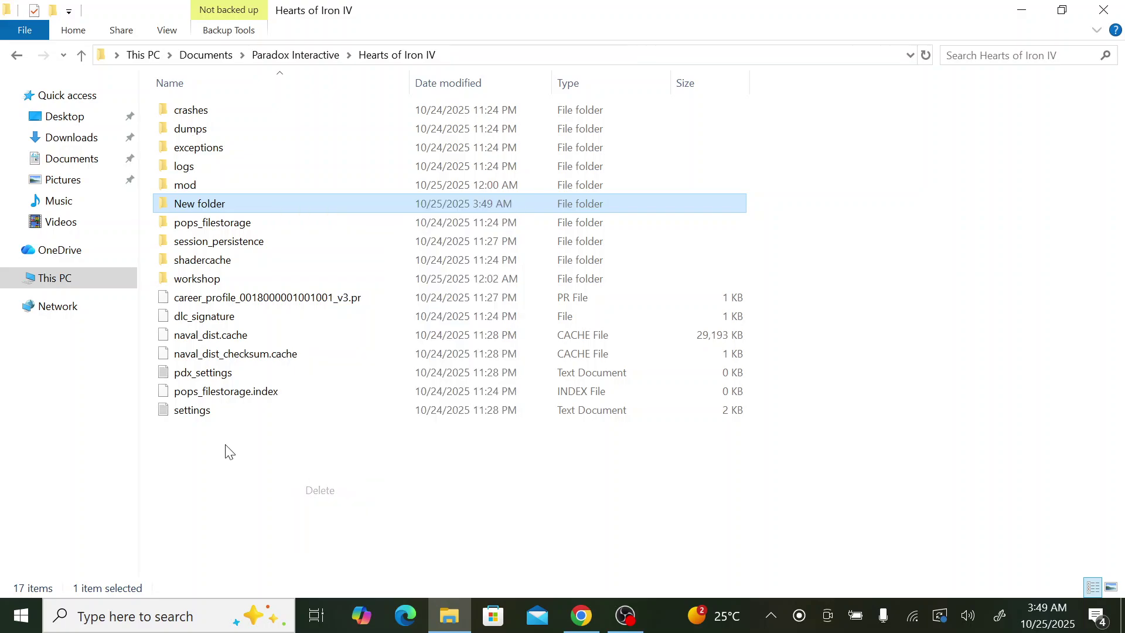
click(220, 193)
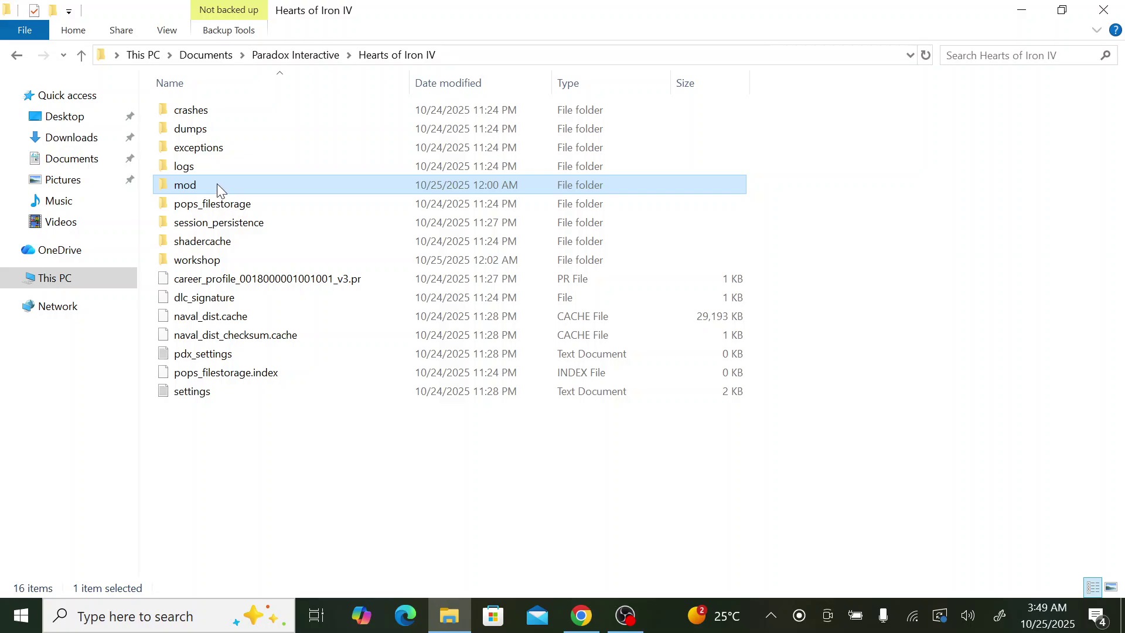
Paste the Cold War mod into workshop\content\281990, then open Hearts of Iron IV's mod folder.
double_click(223, 258)
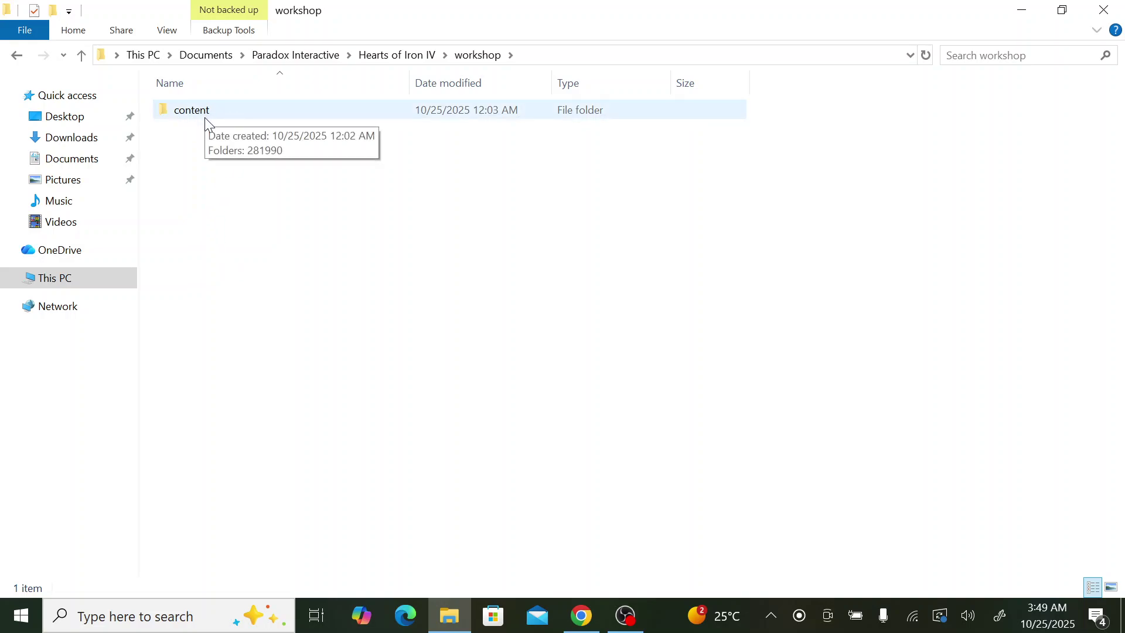
double_click(205, 117)
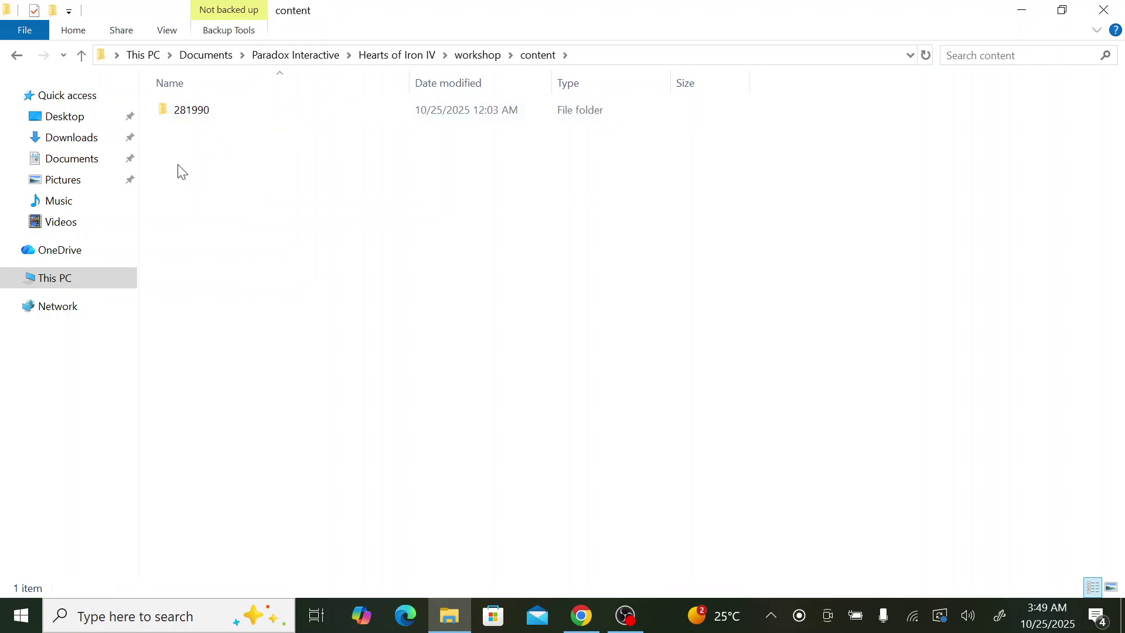
click(187, 117)
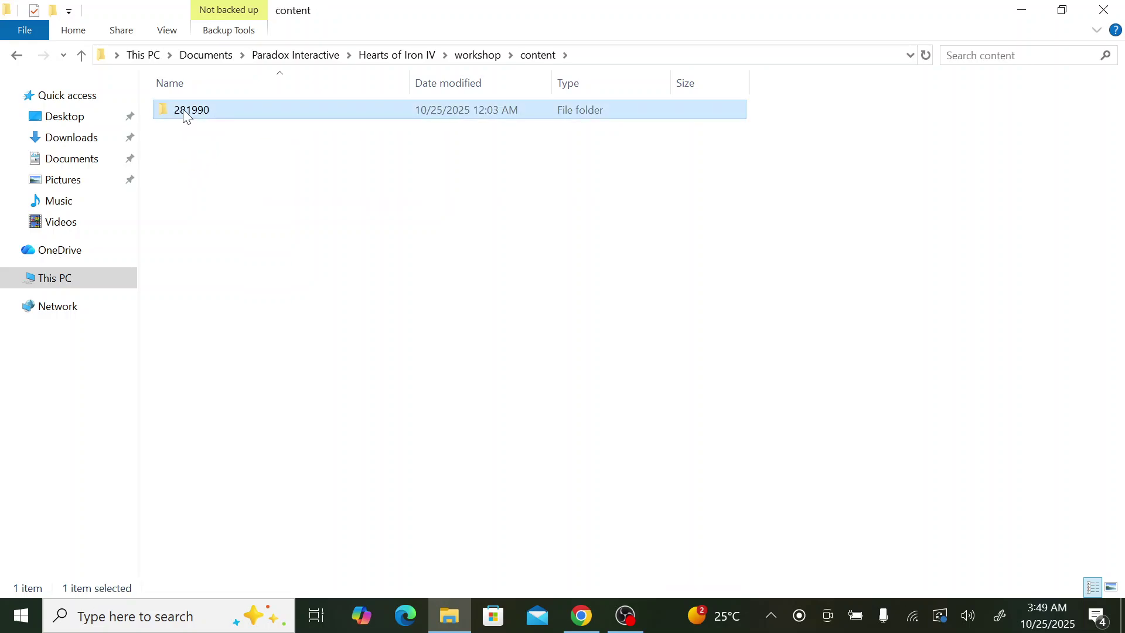
double_click(233, 116)
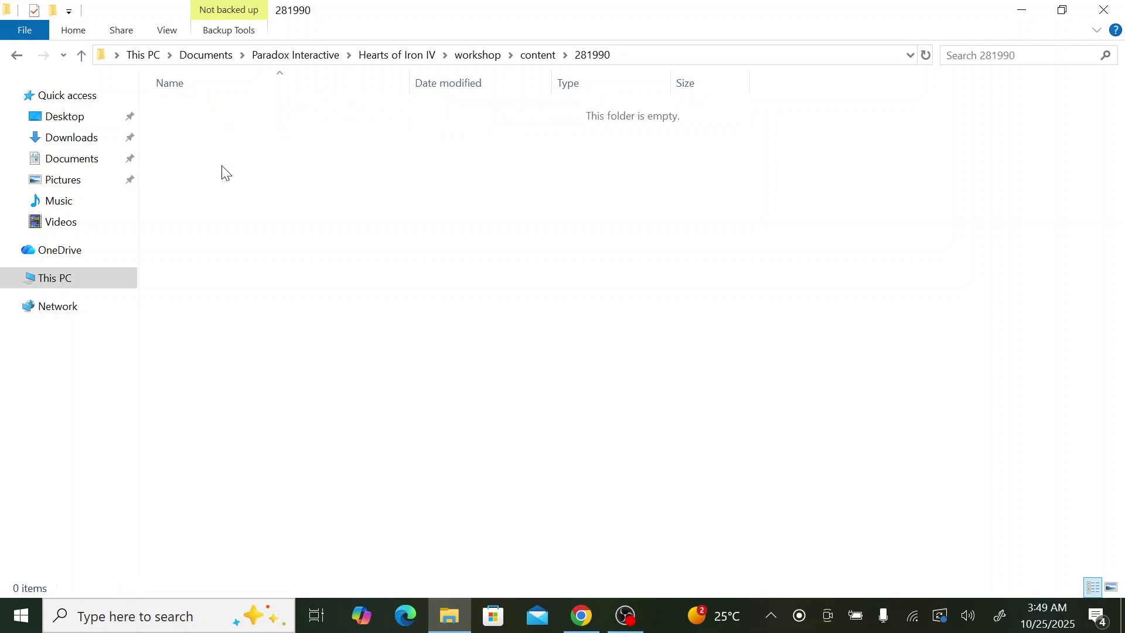
key(ctrl+v)
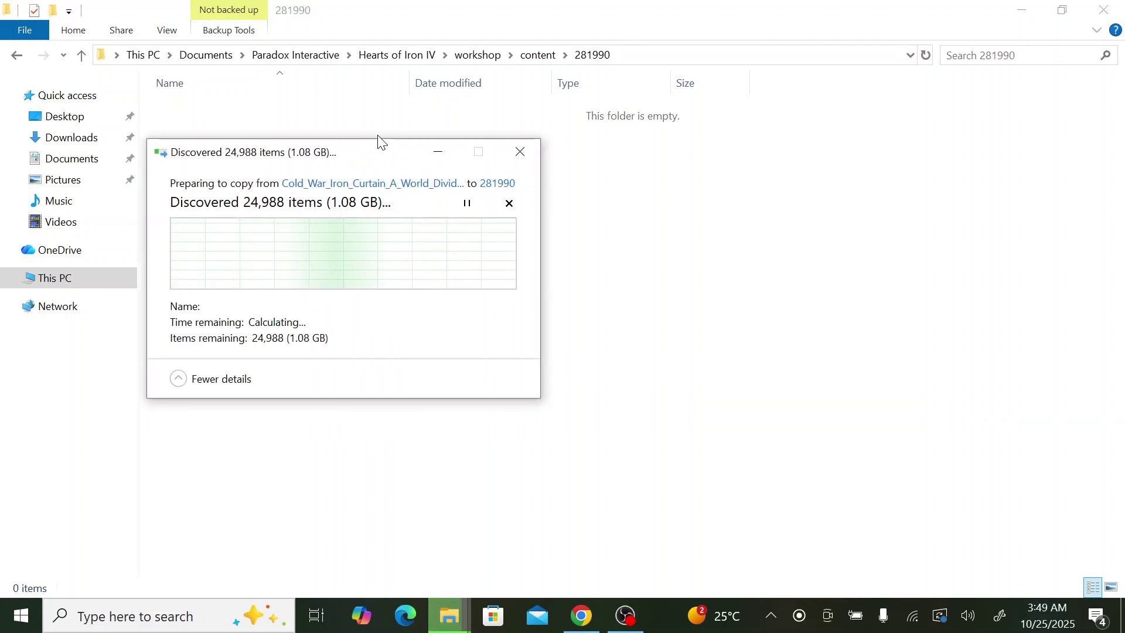
click(440, 151)
click(397, 55)
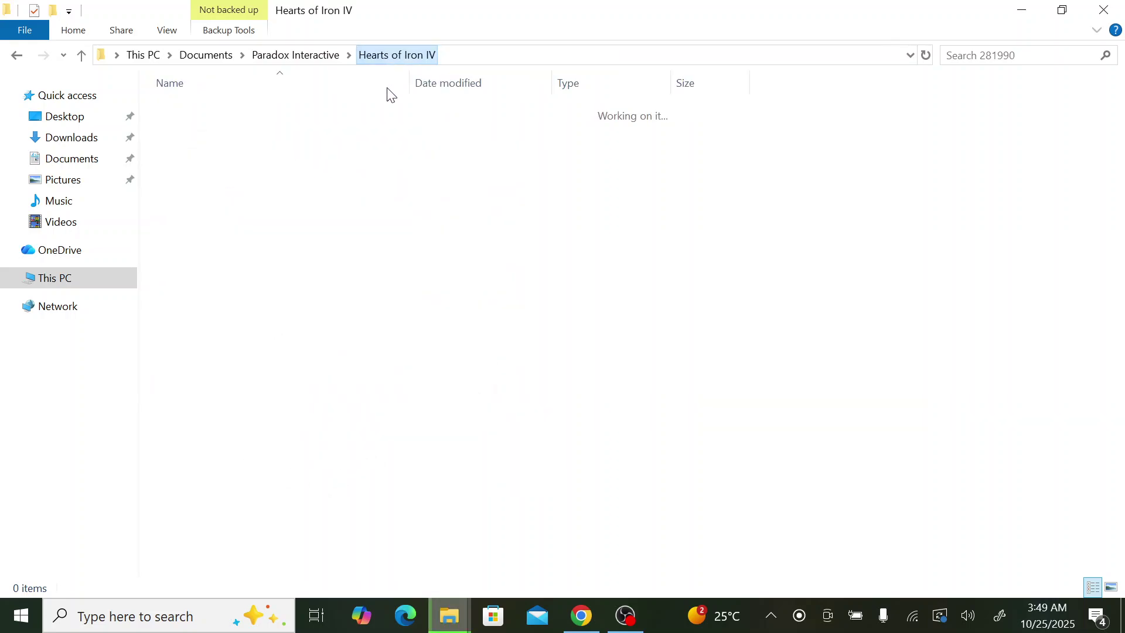
double_click(227, 186)
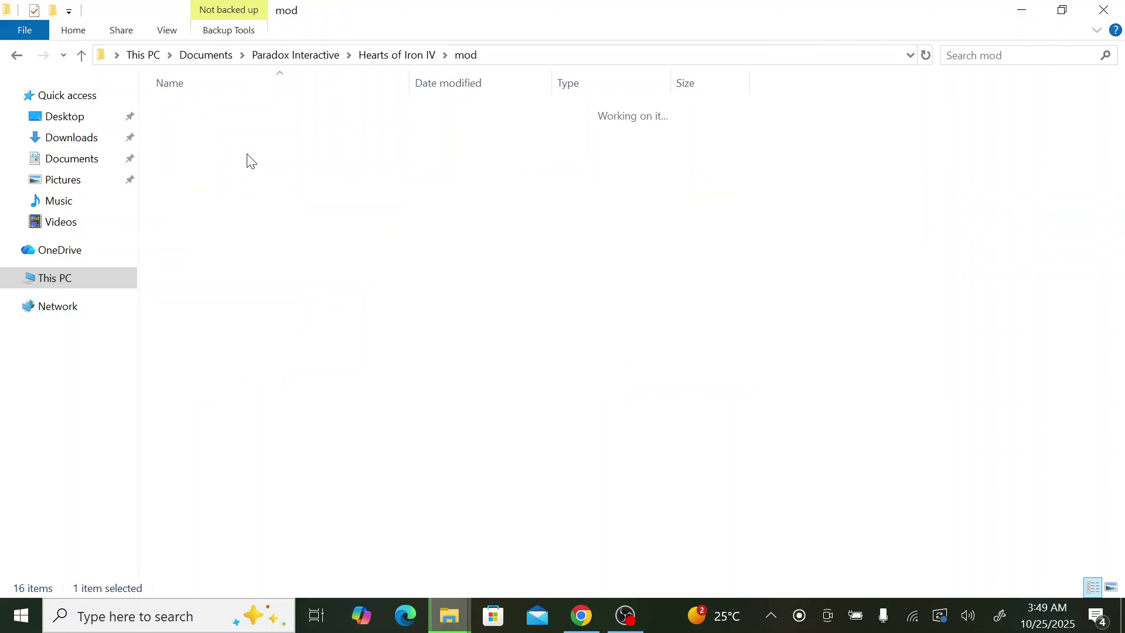